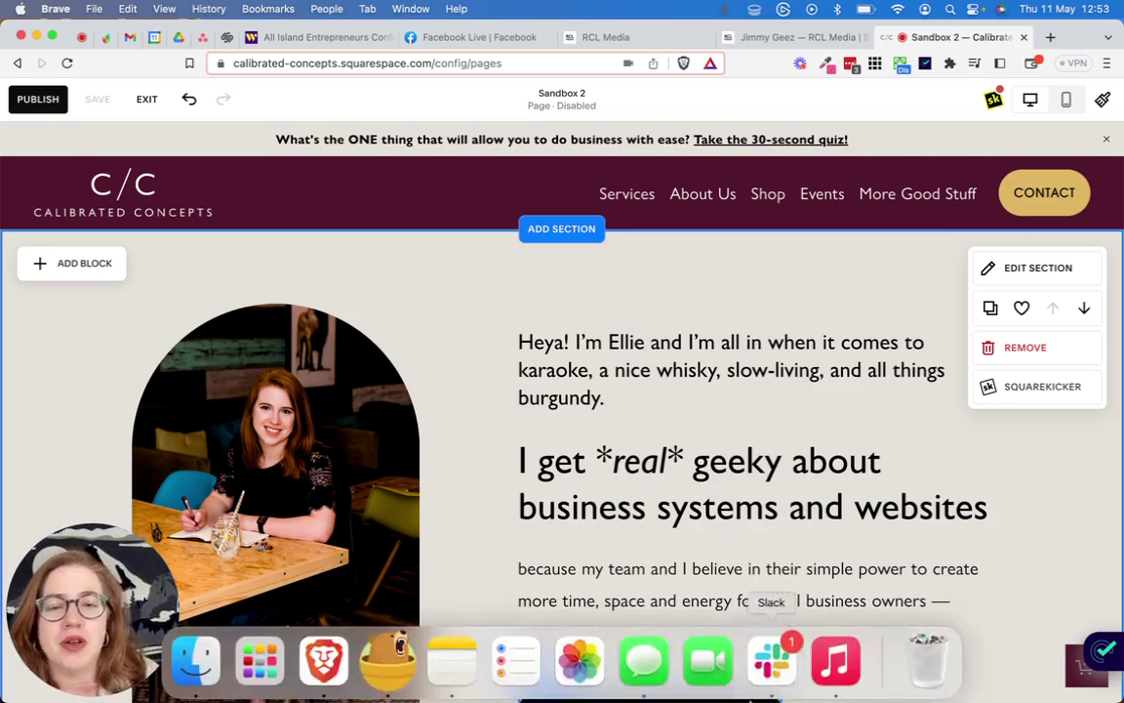
Scroll down past the About block to the burgundy section's empty 'Write here...' text block
{"action": "scroll", "coordinate": [763, 502], "scroll_direction": "down", "scroll_amount": 5}
{"action": "scroll", "coordinate": [763, 501], "scroll_direction": "down", "scroll_amount": 2}
{"action": "scroll", "coordinate": [764, 500], "scroll_direction": "up", "scroll_amount": 4}
{"action": "left_click", "coordinate": [750, 394]}
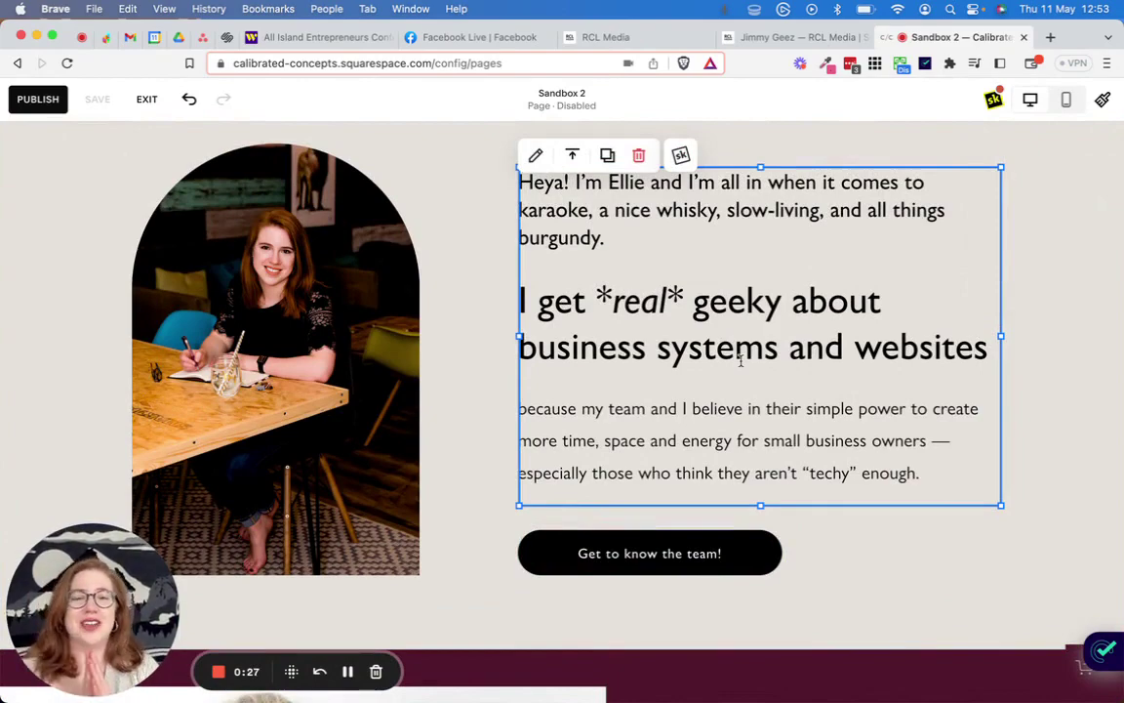
{"action": "scroll", "coordinate": [740, 361], "scroll_direction": "down", "scroll_amount": 1}
{"action": "scroll", "coordinate": [740, 361], "scroll_direction": "down", "scroll_amount": 3}
{"action": "scroll", "coordinate": [741, 361], "scroll_direction": "up", "scroll_amount": 7}
{"action": "scroll", "coordinate": [741, 361], "scroll_direction": "down", "scroll_amount": 4}
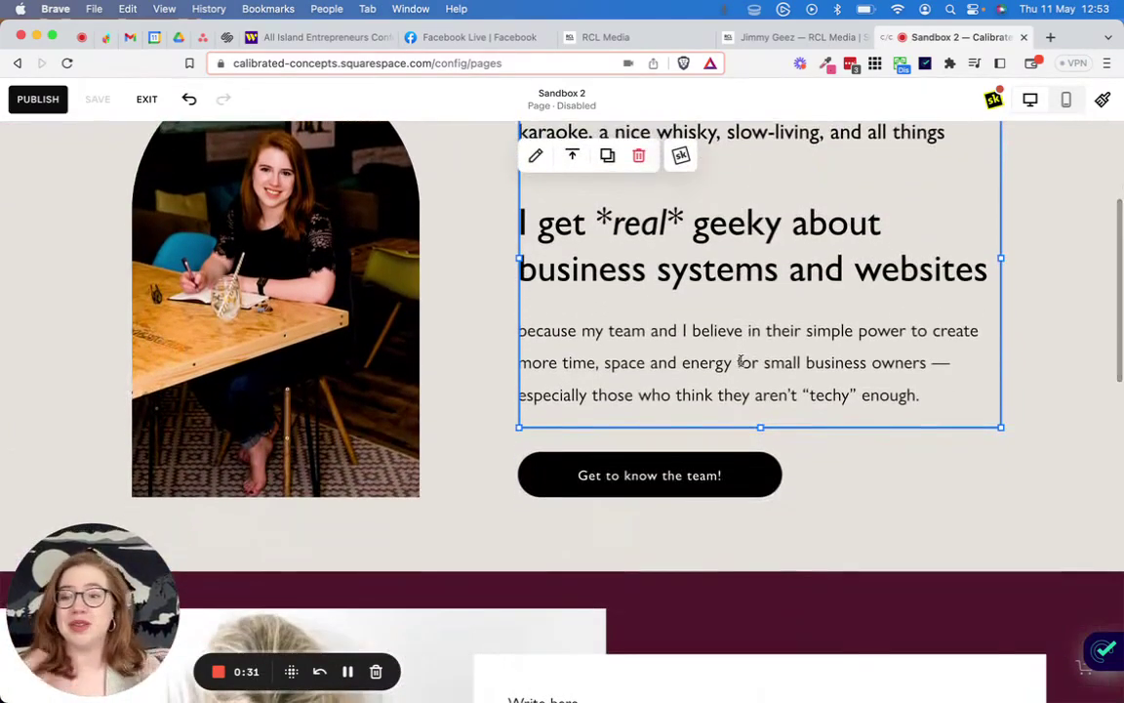
{"action": "scroll", "coordinate": [740, 362], "scroll_direction": "down", "scroll_amount": 3}
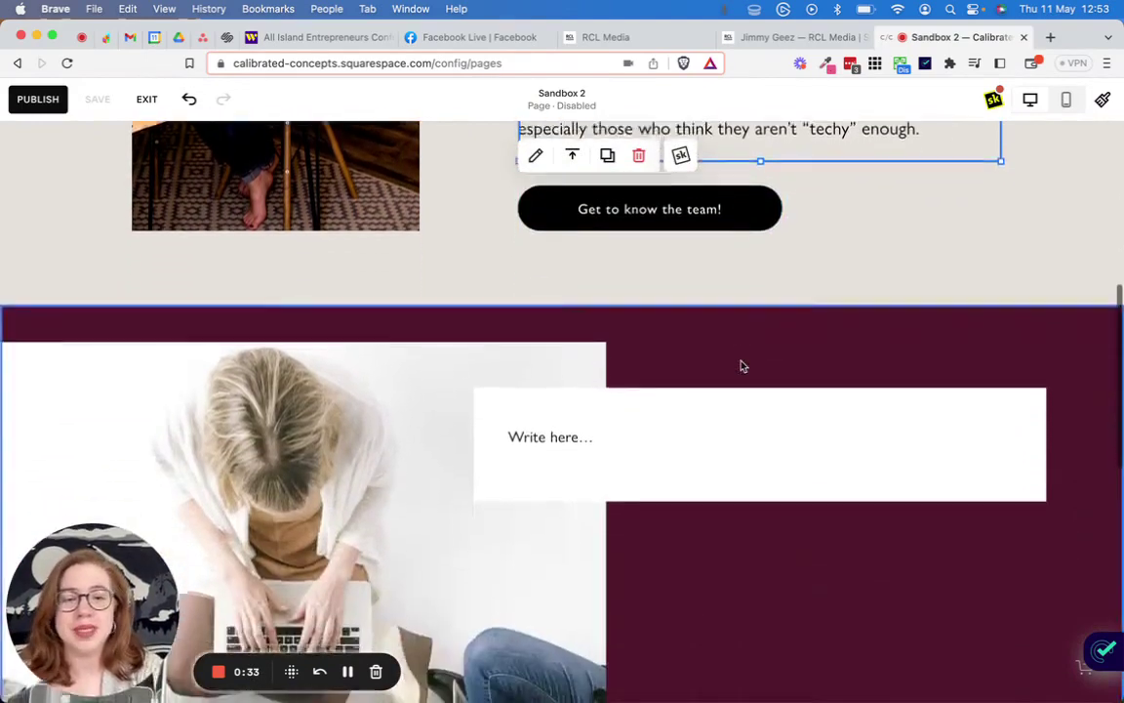
{"action": "scroll", "coordinate": [741, 366], "scroll_direction": "down", "scroll_amount": 1}
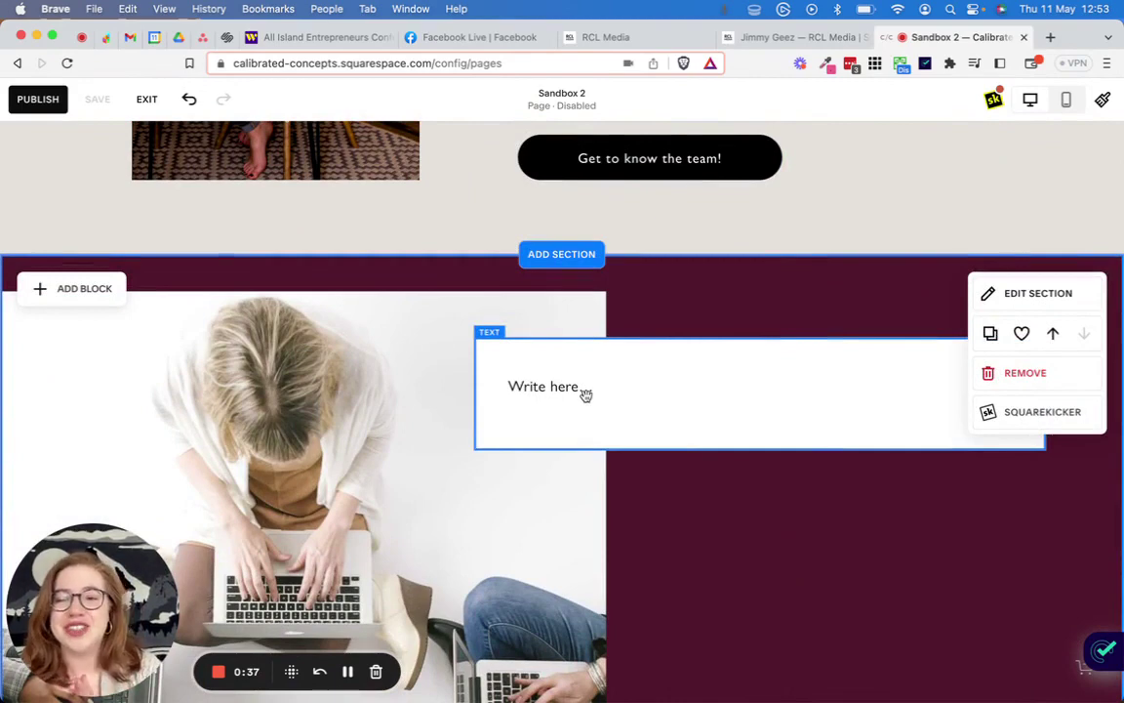
Edit the burgundy section's empty text block and bring up the lightning-bolt AI writer
{"action": "left_click", "coordinate": [568, 385]}
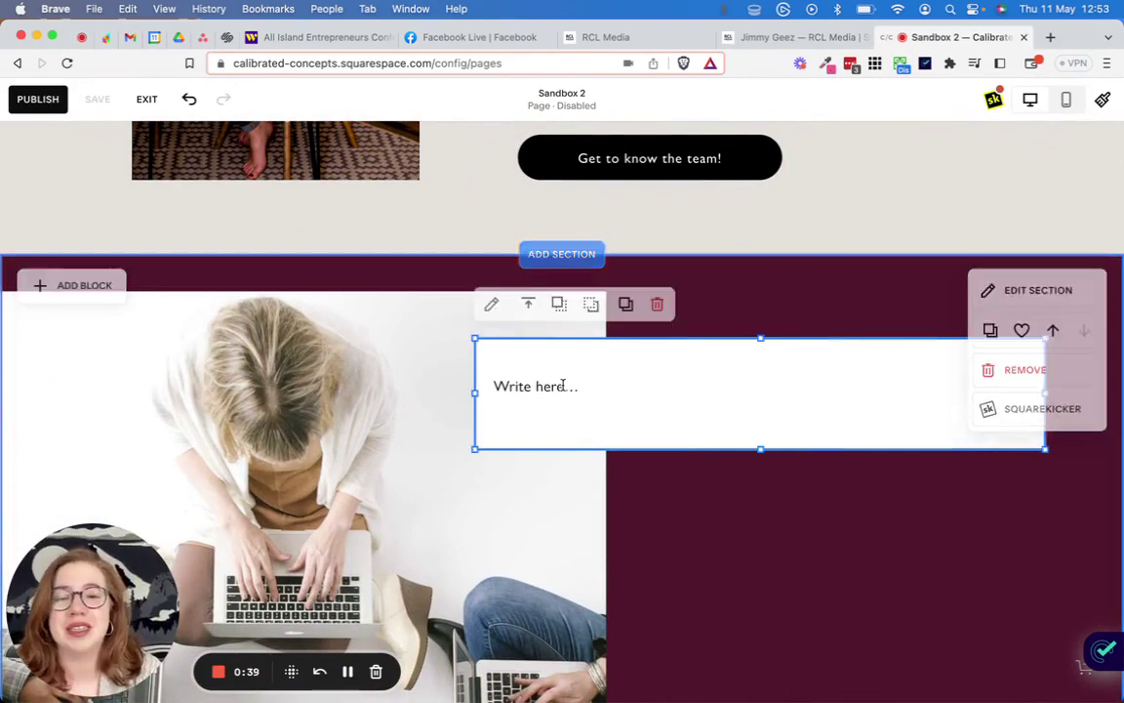
{"action": "left_click", "coordinate": [563, 386]}
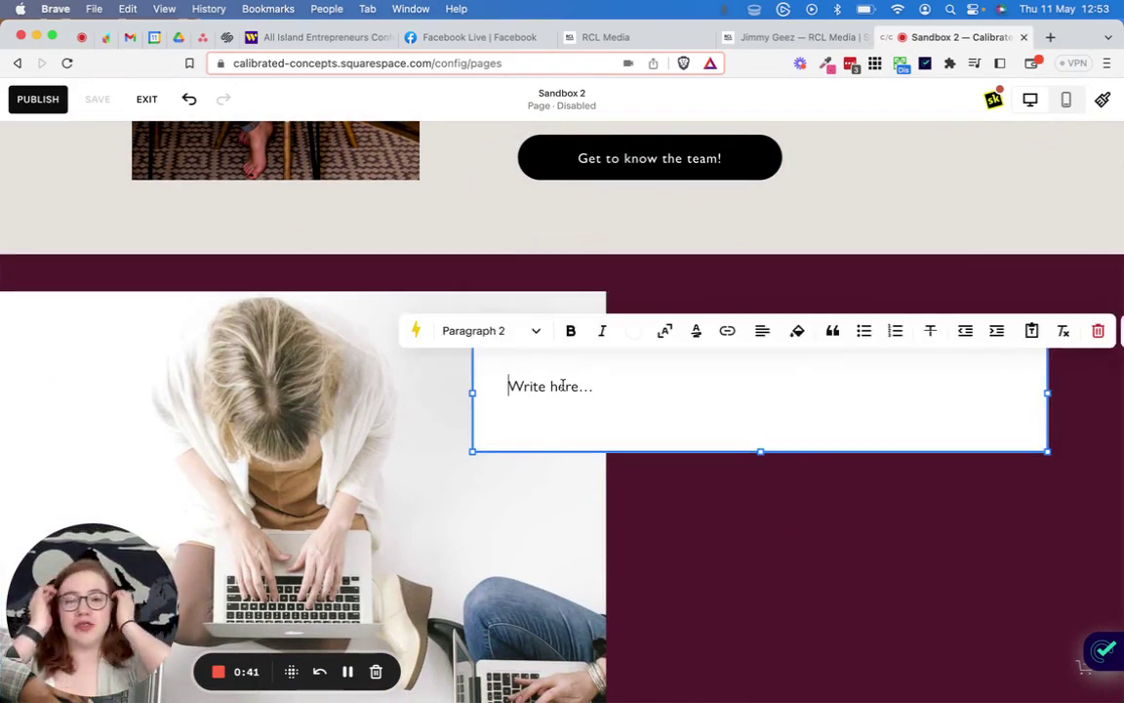
{"action": "left_click", "coordinate": [420, 332]}
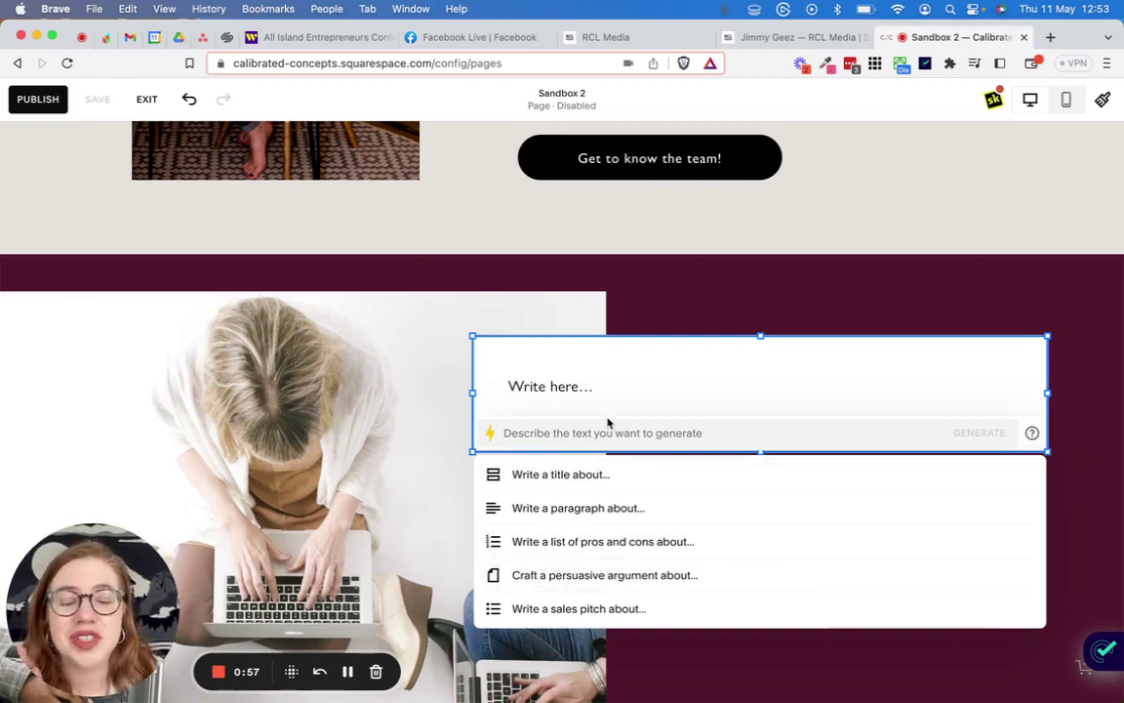
Generate an AI title about 'why we're the best website design agency'
{"action": "left_click", "coordinate": [581, 476]}
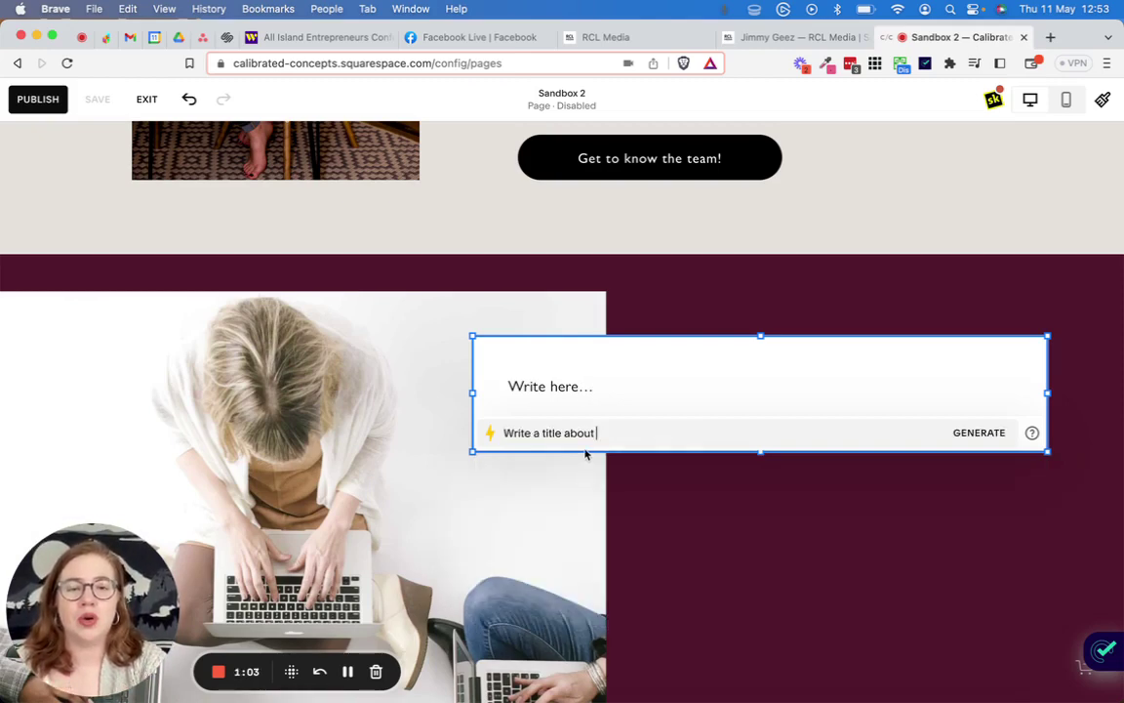
{"action": "type", "text": "why we're the best website designers"}
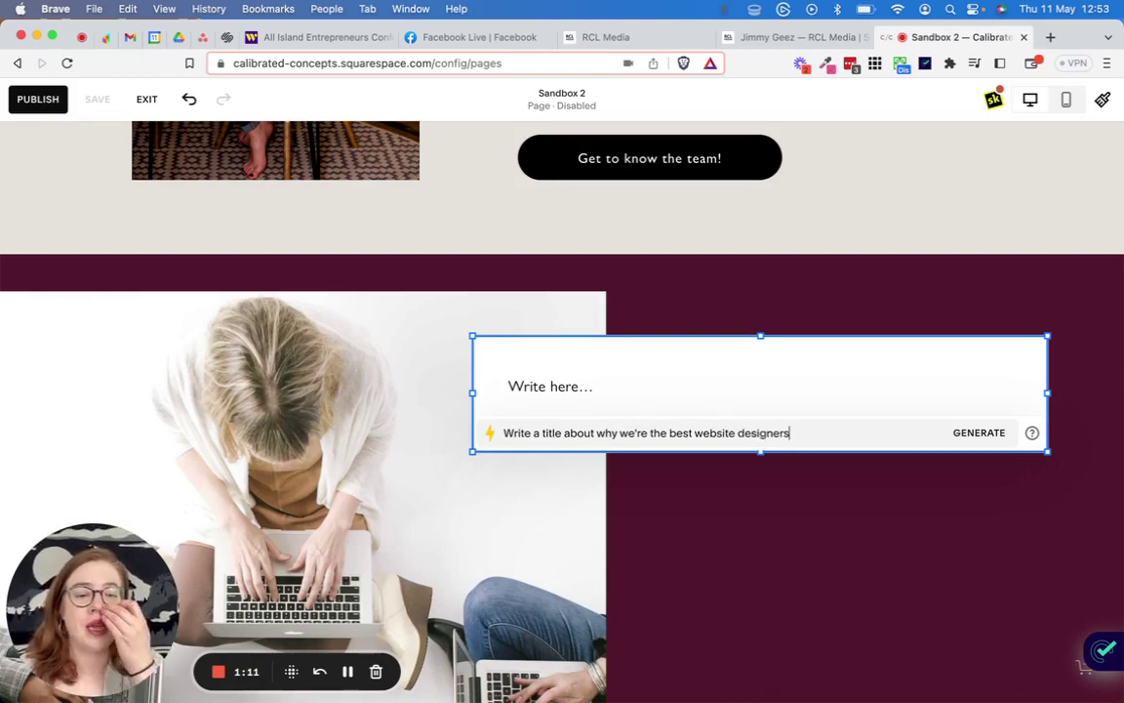
{"action": "key", "text": "BackSpace"}
{"action": "key", "text": "BackSpace"}
{"action": "key", "text": "BackSpace"}
{"action": "type", "text": " agency"}
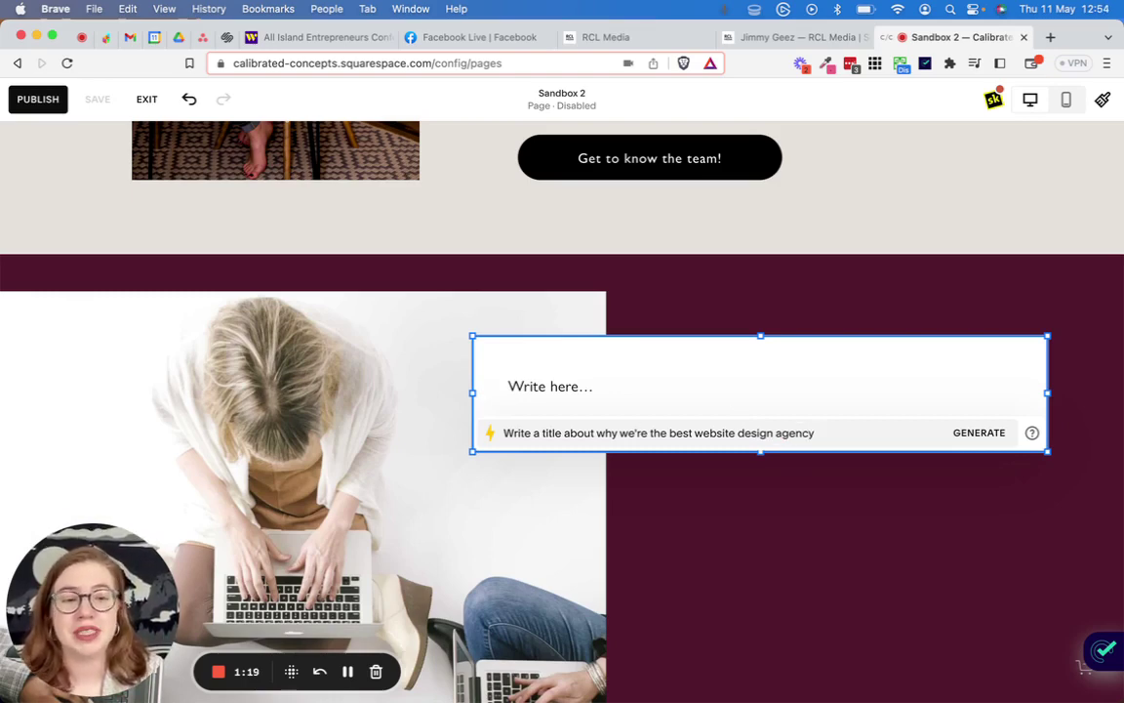
{"action": "key", "text": "Return"}
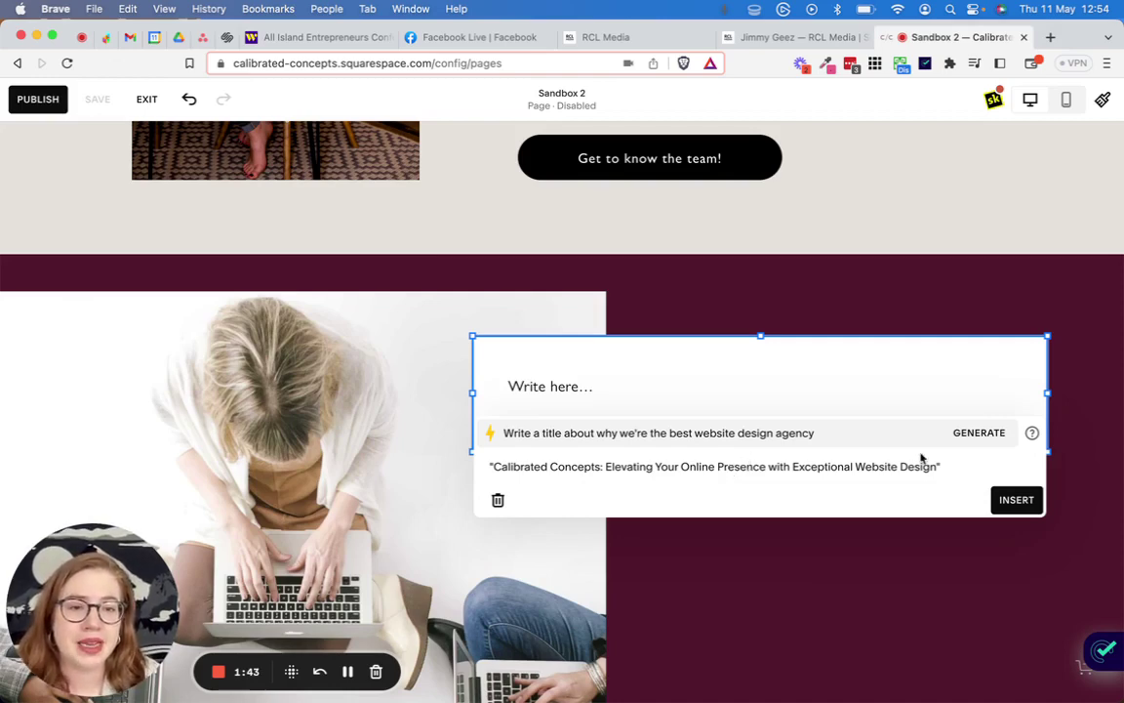
Insert the first title, then generate and insert a 'keep the tone casual' title variant
{"action": "left_click", "coordinate": [1012, 500]}
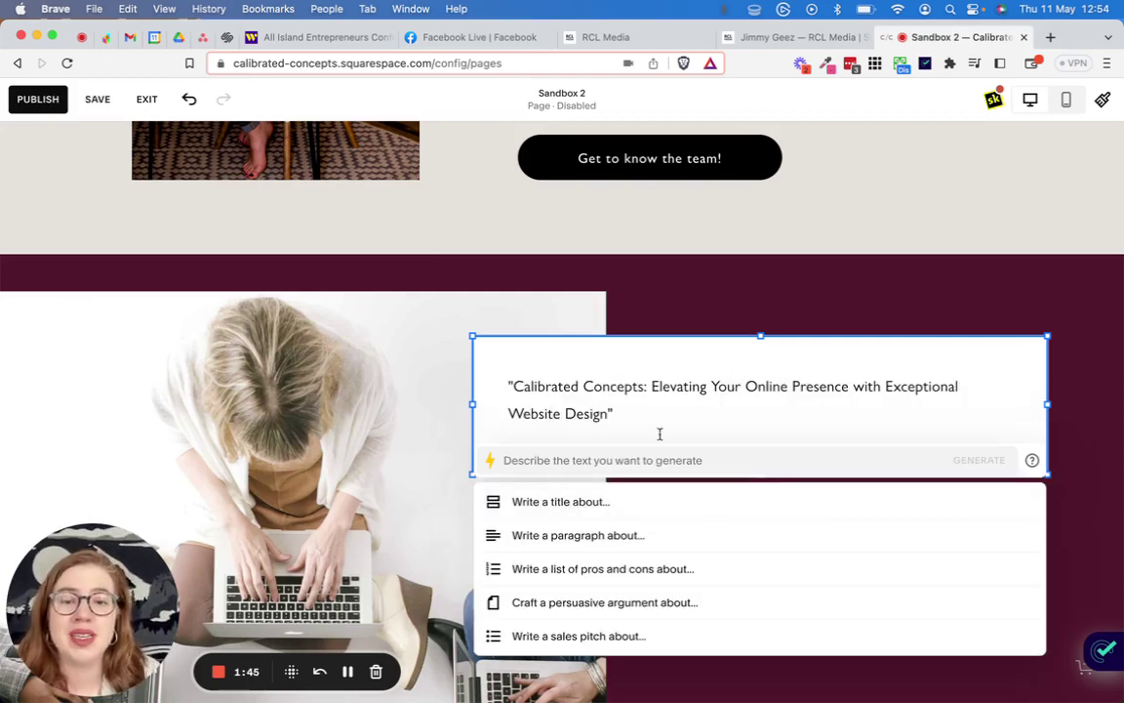
{"action": "left_click", "coordinate": [621, 504]}
{"action": "type", "text": "why we're the best website design agency keep the tone casual"}
{"action": "key", "text": "Return"}
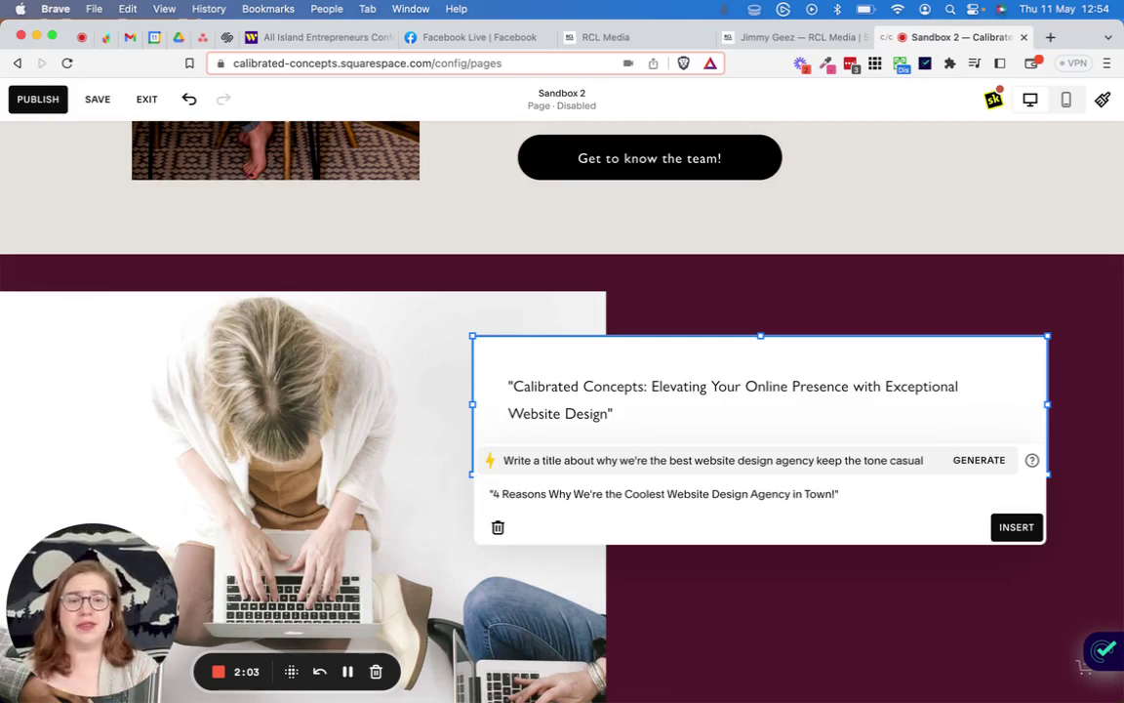
{"action": "left_click", "coordinate": [1001, 540]}
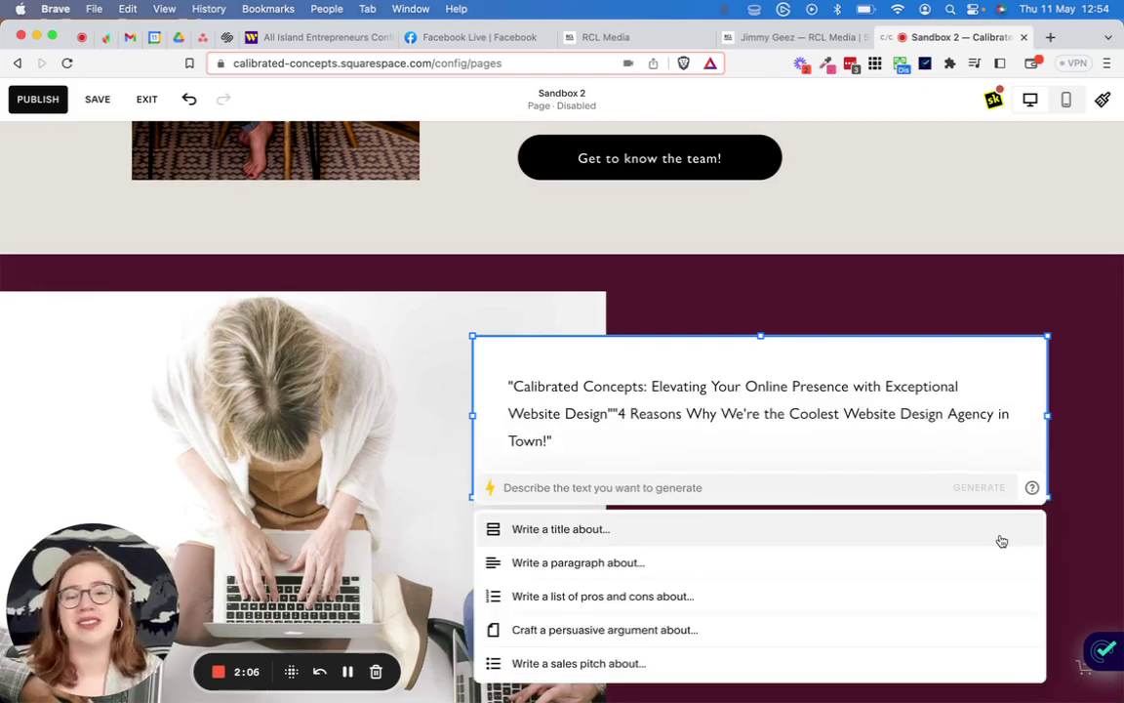
Move the casual title onto its own line and delete its opening quotation mark
{"action": "left_click", "coordinate": [614, 414]}
{"action": "key", "text": "Return"}
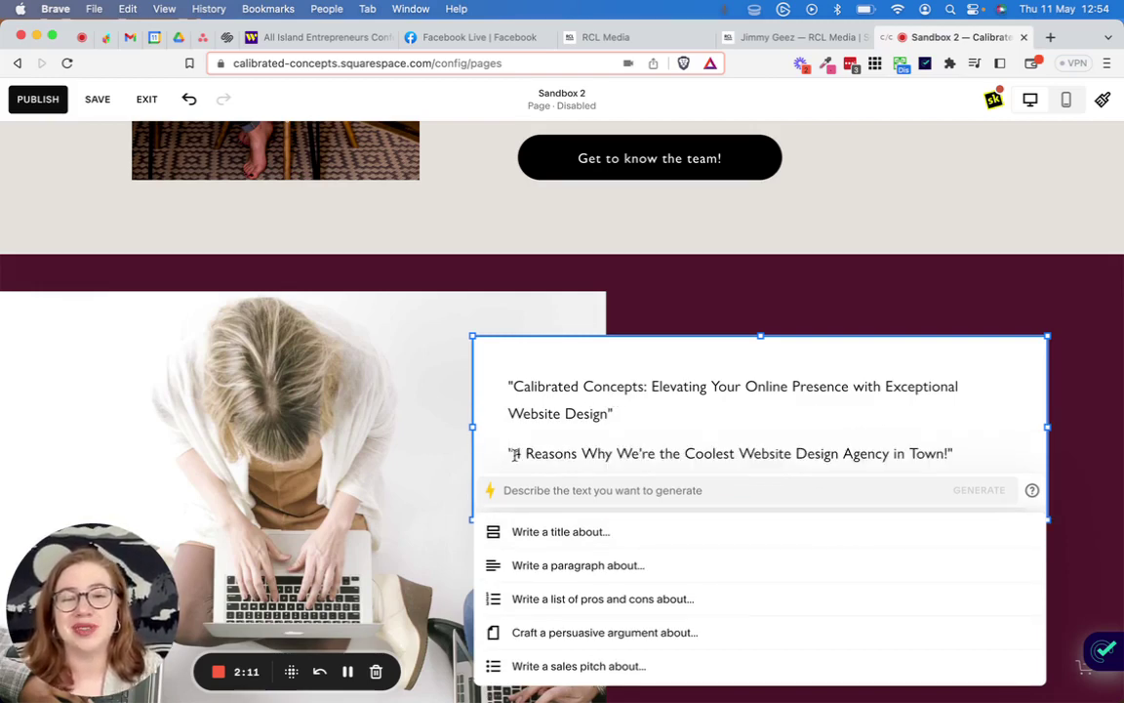
{"action": "key", "text": "Delete"}
{"action": "left_click", "coordinate": [986, 448]}
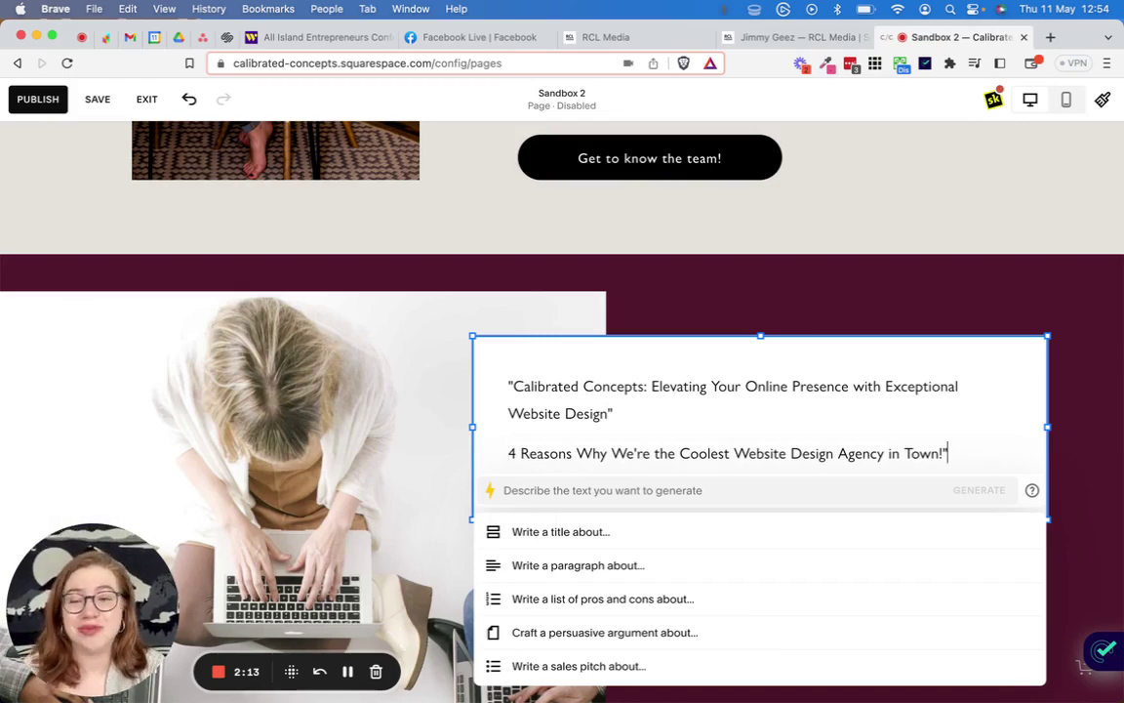
Remove the closing quote after 'Town!' and clear the stray 'please provide q' line
{"action": "key", "text": "BackSpace"}
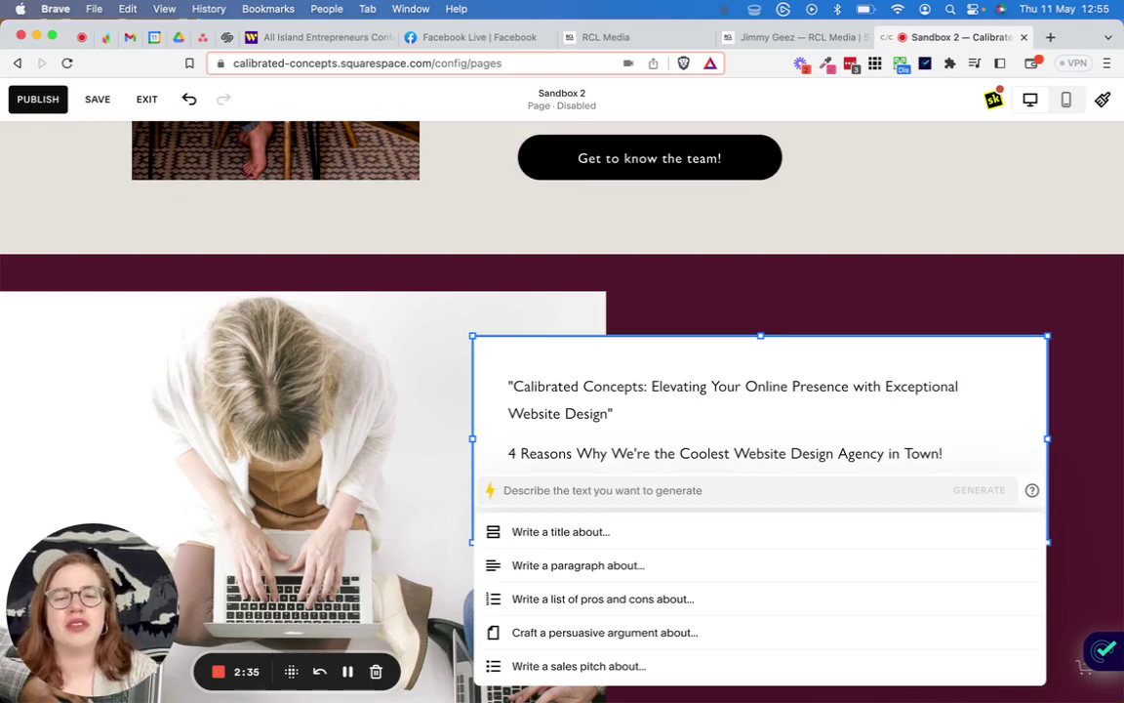
{"action": "scroll", "coordinate": [979, 404], "scroll_direction": "down", "scroll_amount": 1}
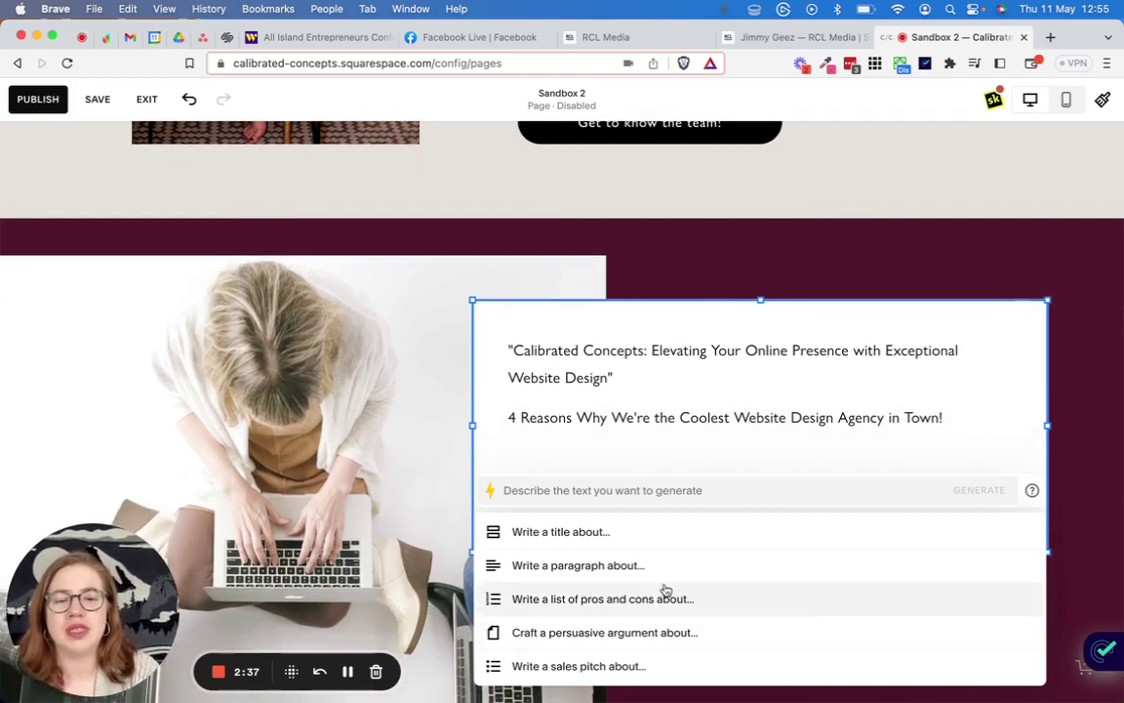
{"action": "scroll", "coordinate": [663, 516], "scroll_direction": "down", "scroll_amount": 2}
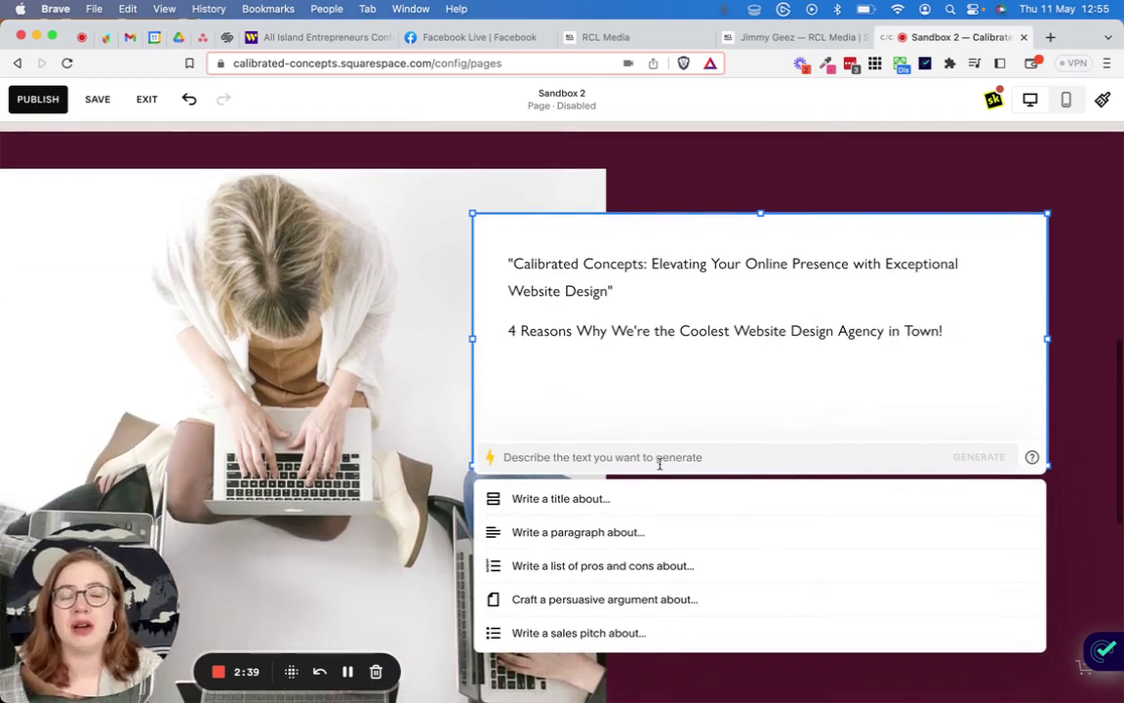
{"action": "type", "text": "please provide q"}
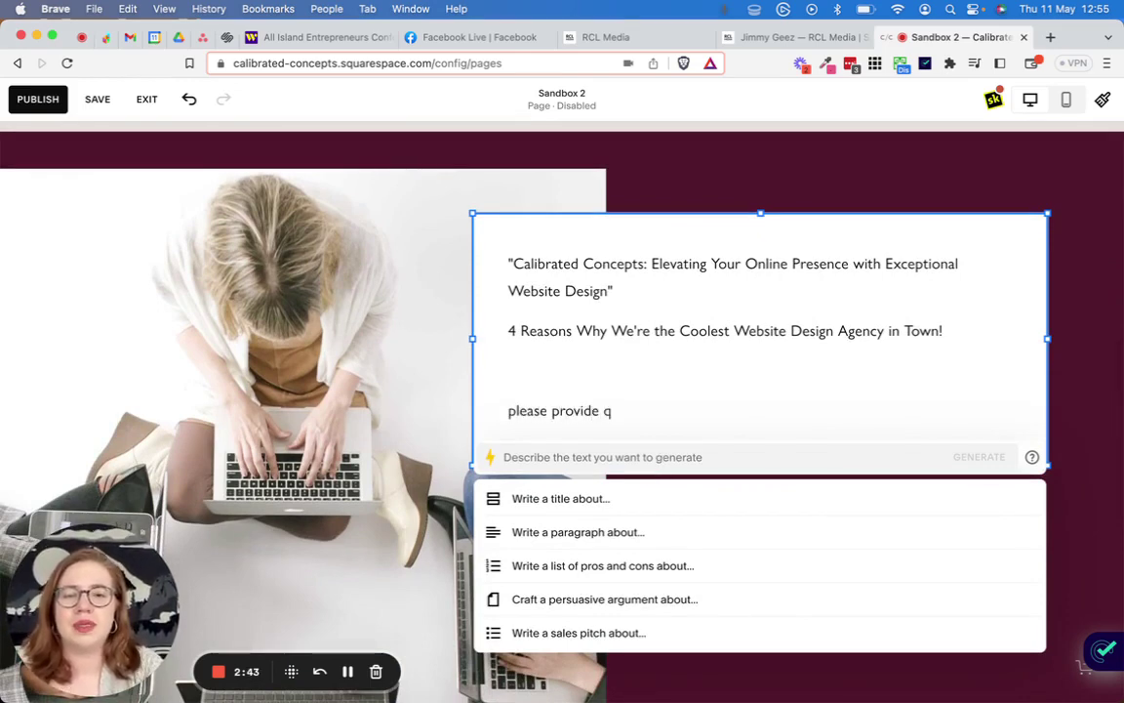
{"action": "triple_click", "coordinate": [566, 412]}
{"action": "key", "text": "BackSpace"}
{"action": "key", "text": "BackSpace"}
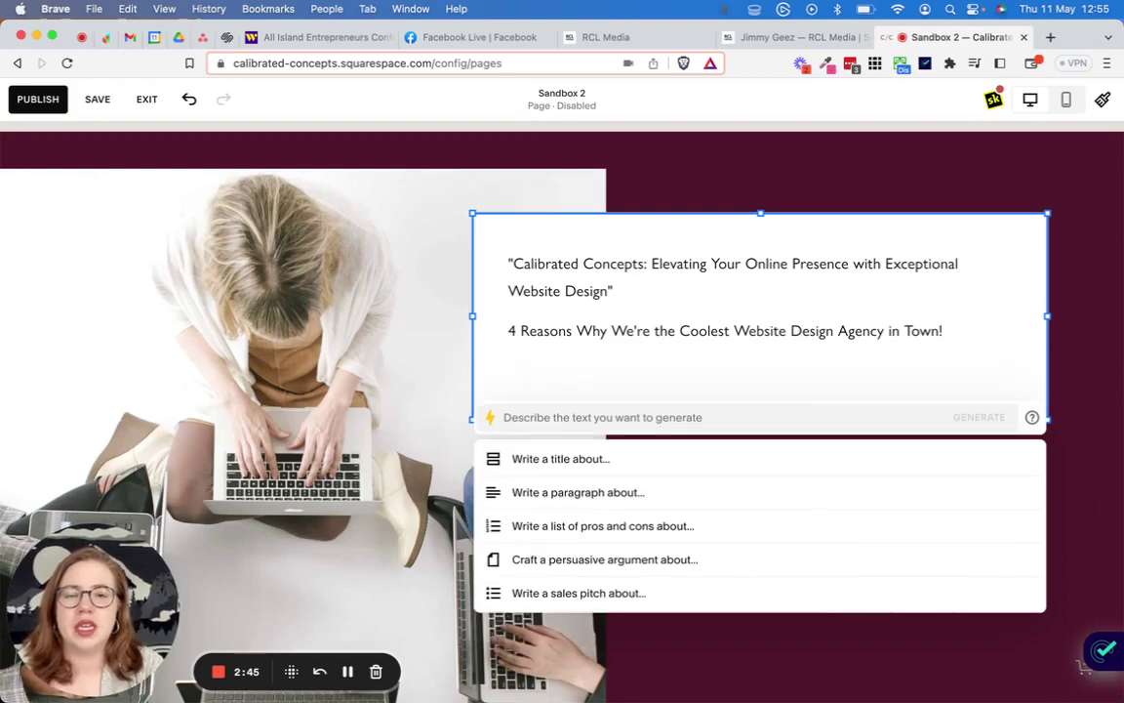
Format the first title as Heading 2
{"action": "double_click", "coordinate": [590, 330]}
{"action": "triple_click", "coordinate": [589, 330]}
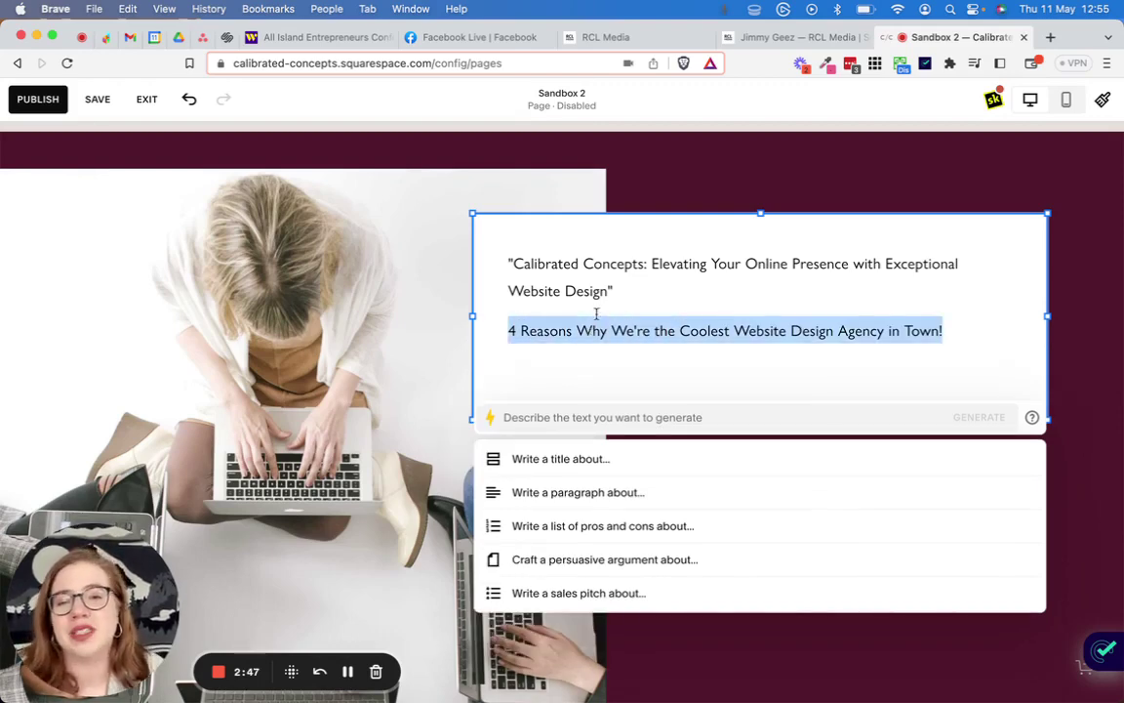
{"action": "triple_click", "coordinate": [596, 271]}
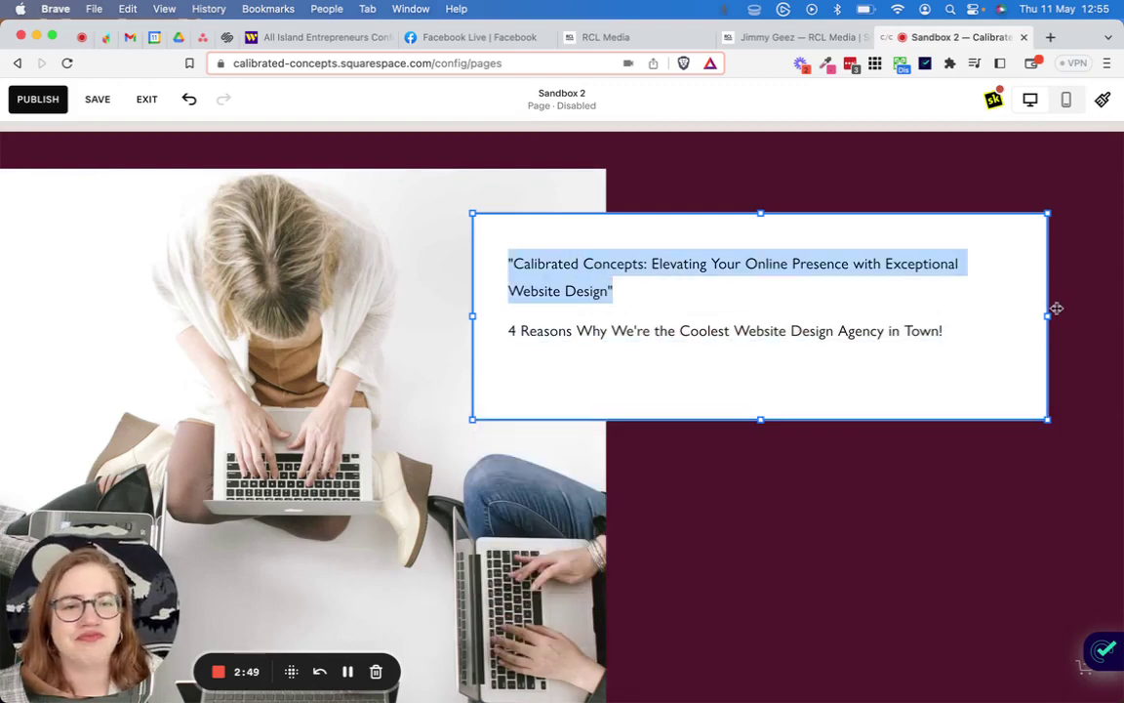
{"action": "left_click", "coordinate": [1055, 308]}
{"action": "left_click", "coordinate": [783, 296]}
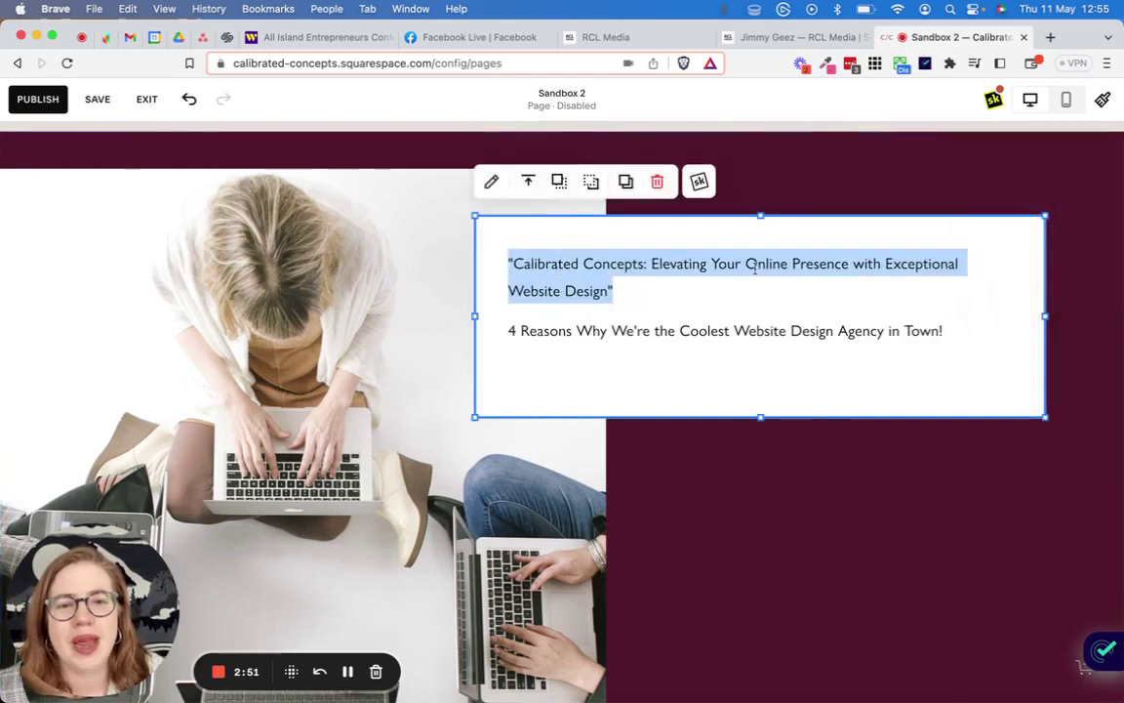
{"action": "double_click", "coordinate": [613, 263]}
{"action": "left_click", "coordinate": [534, 217]}
{"action": "left_click", "coordinate": [508, 283]}
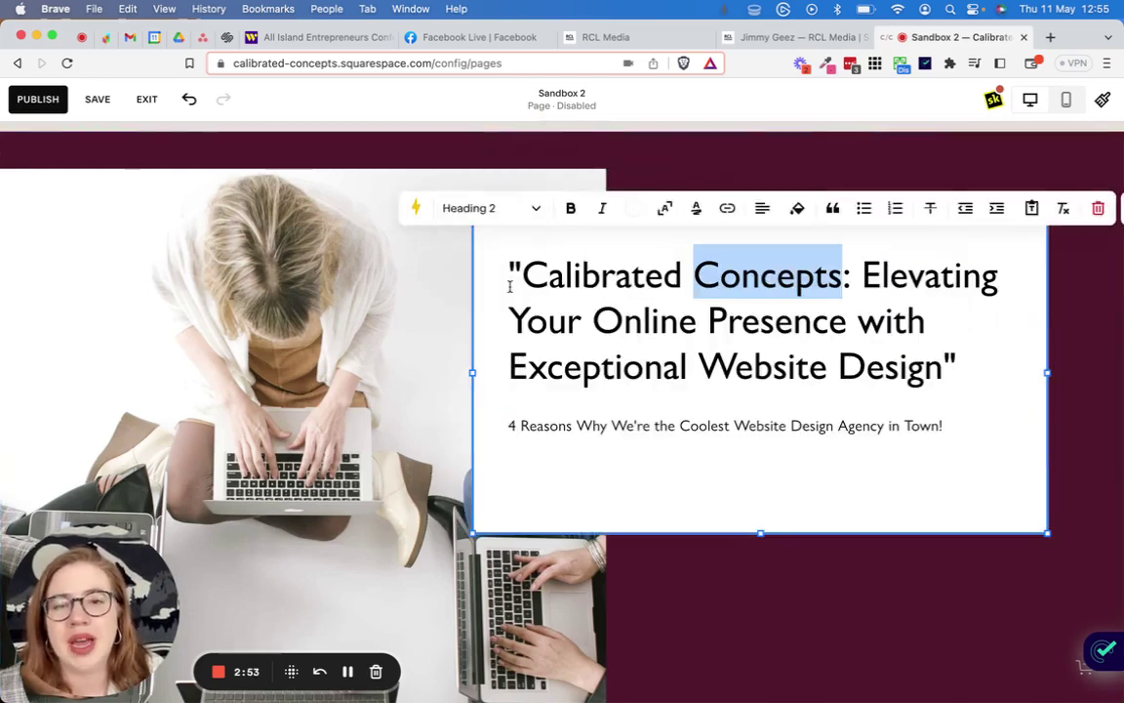
Strip the heading's quotes, delete the second title, and open the AI writer on a new line
{"action": "left_click", "coordinate": [534, 274]}
{"action": "key", "text": "BackSpace"}
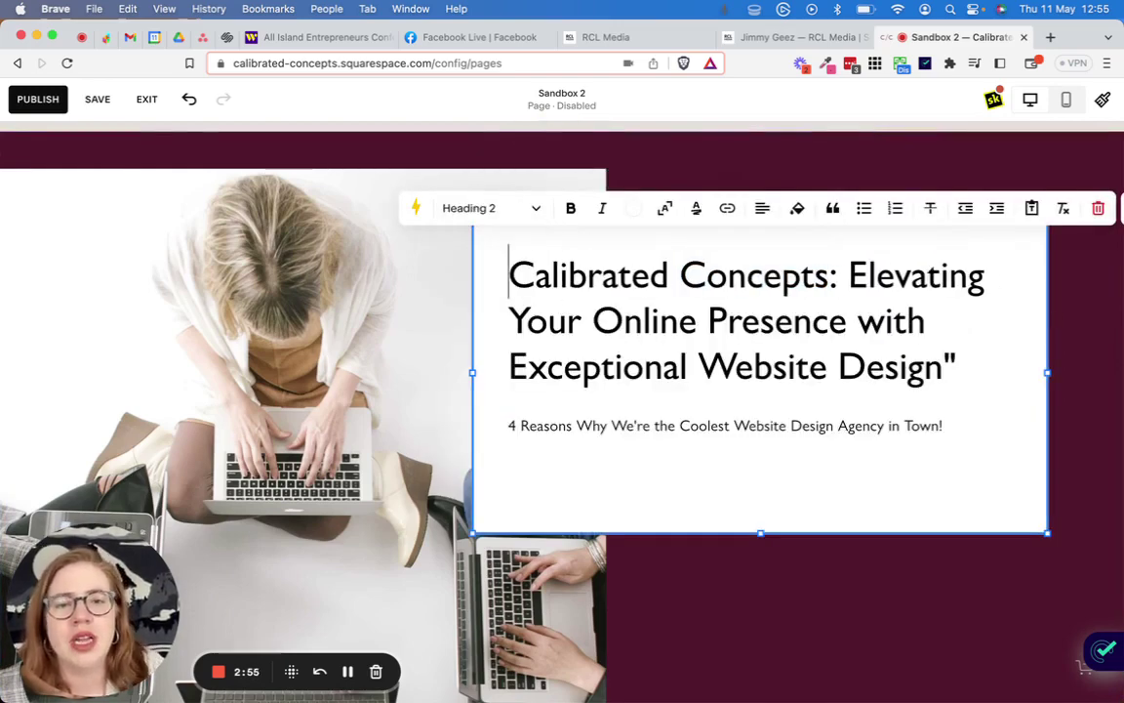
{"action": "left_click", "coordinate": [1016, 379]}
{"action": "key", "text": "BackSpace"}
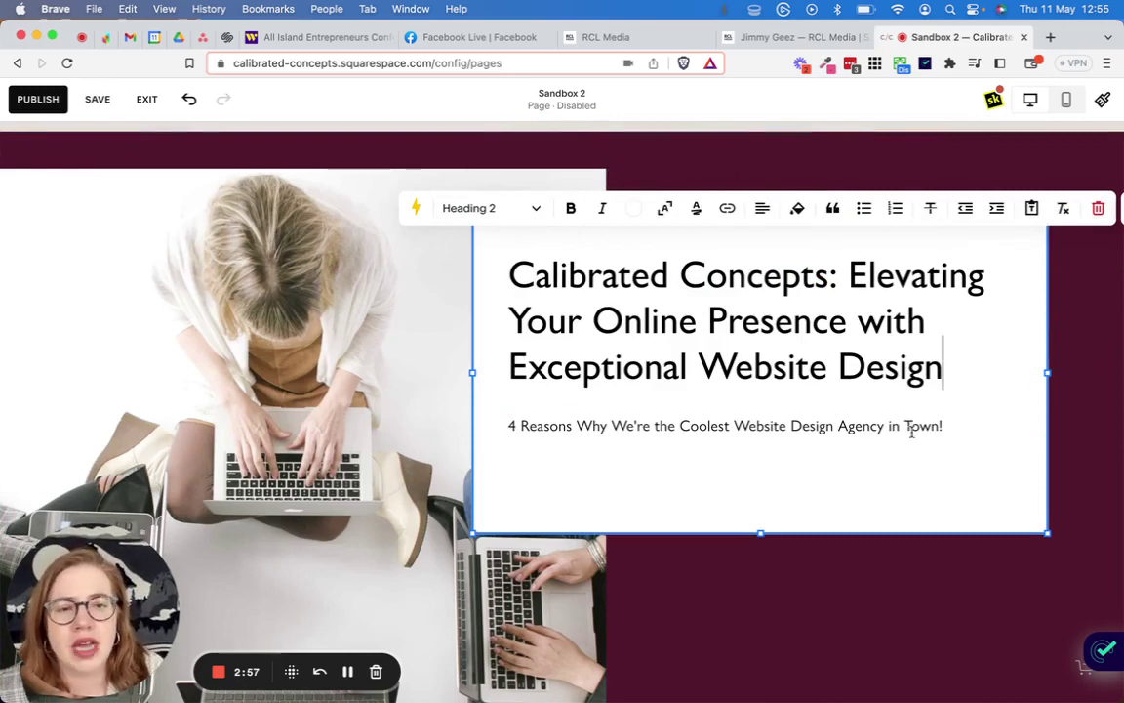
{"action": "triple_click", "coordinate": [914, 430]}
{"action": "key", "text": "BackSpace"}
{"action": "key", "text": "BackSpace"}
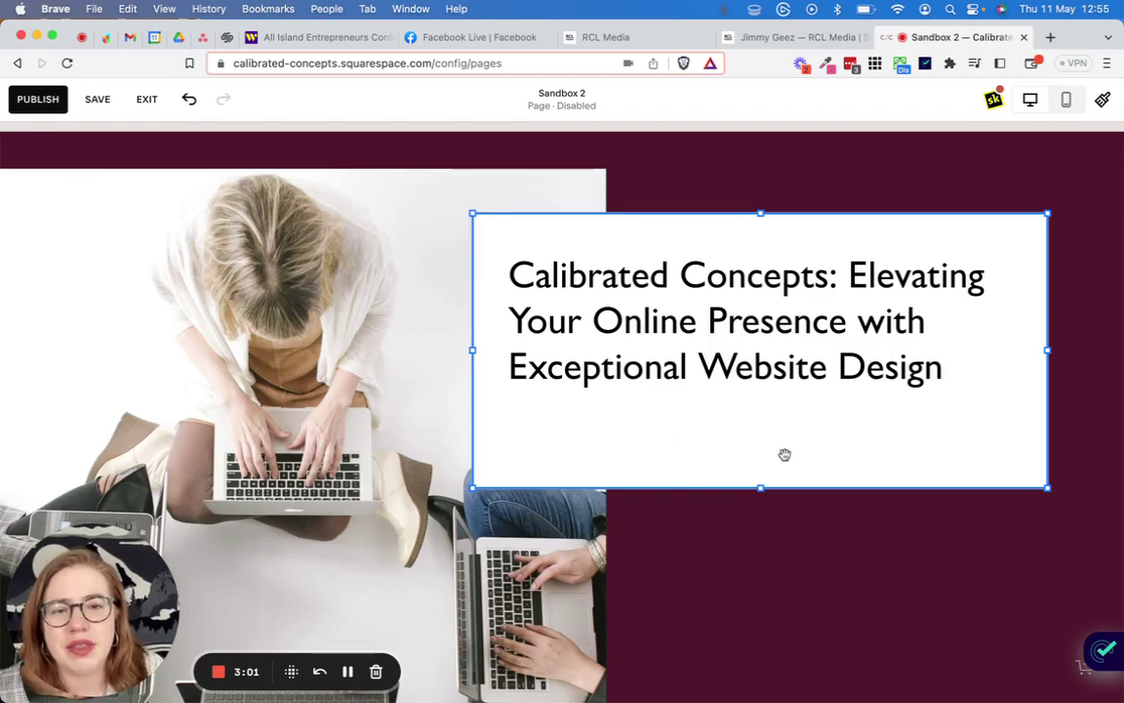
{"action": "key", "text": "Return"}
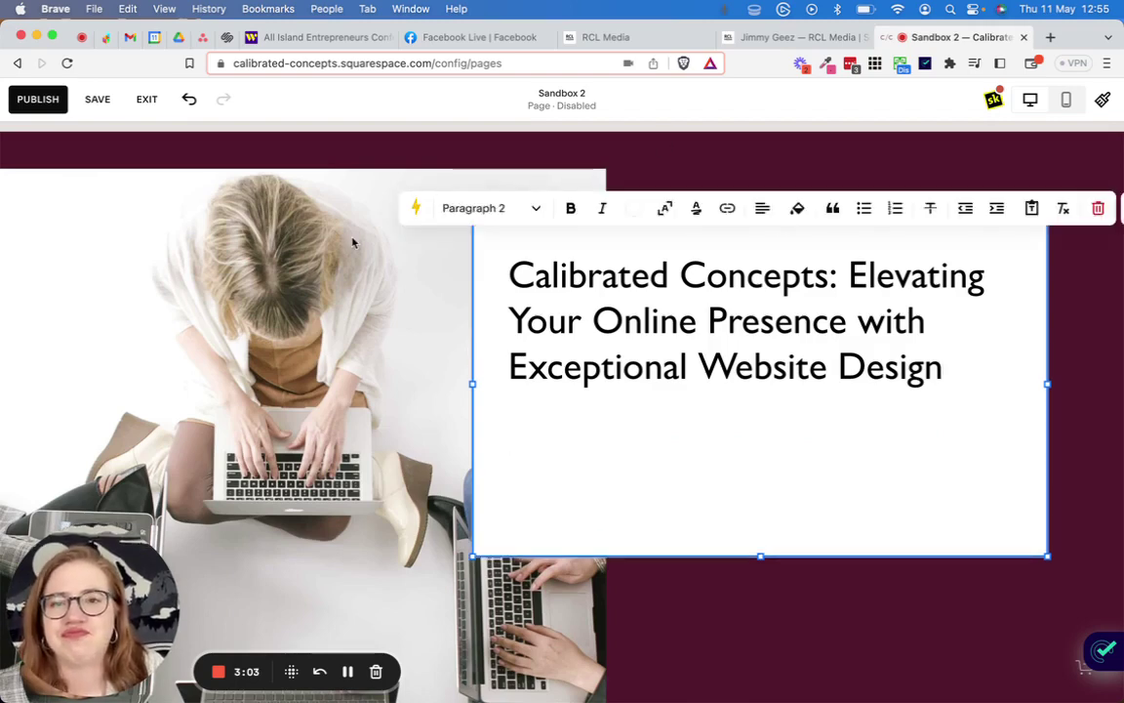
{"action": "left_click", "coordinate": [415, 208]}
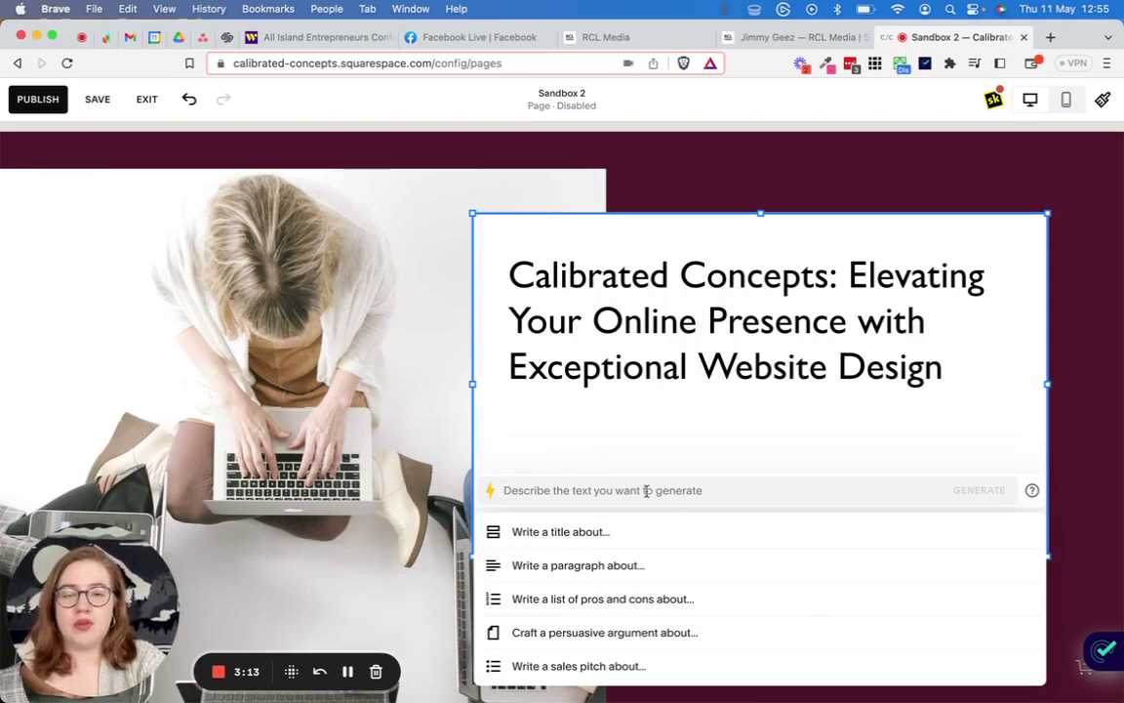
Generate AI text for 'write 7 questions and answers commonly received by web designers'
{"action": "type", "text": "wriet"}
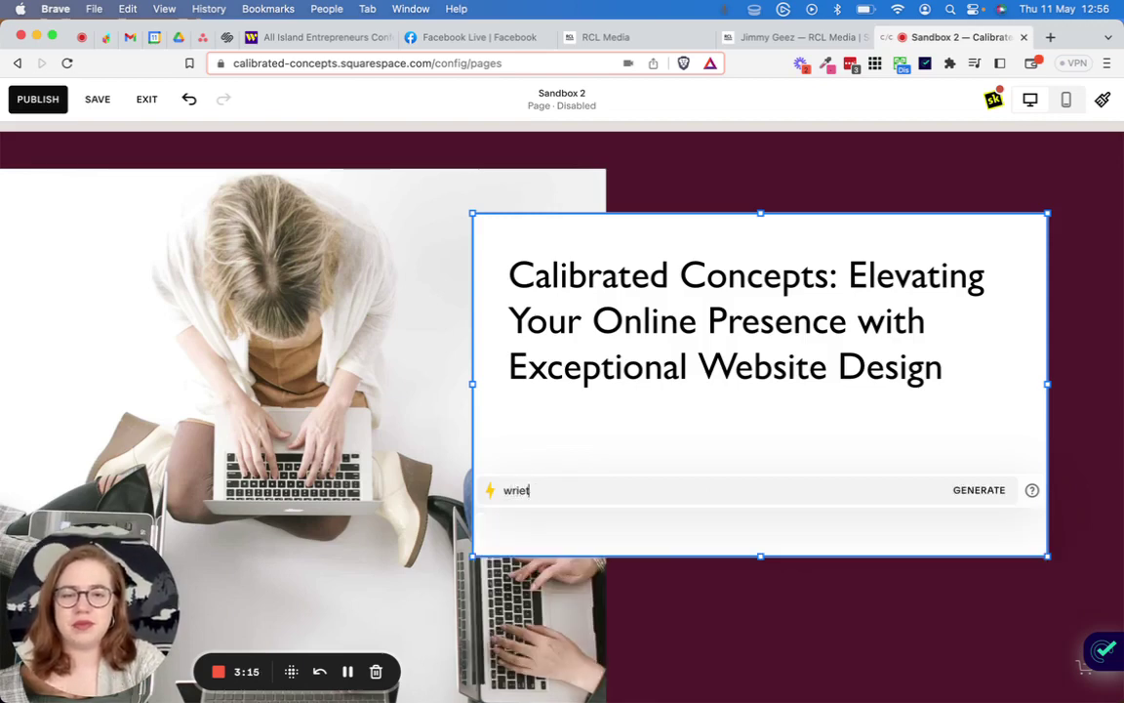
{"action": "key", "text": "BackSpace"}
{"action": "key", "text": "BackSpace"}
{"action": "type", "text": "te 7 "}
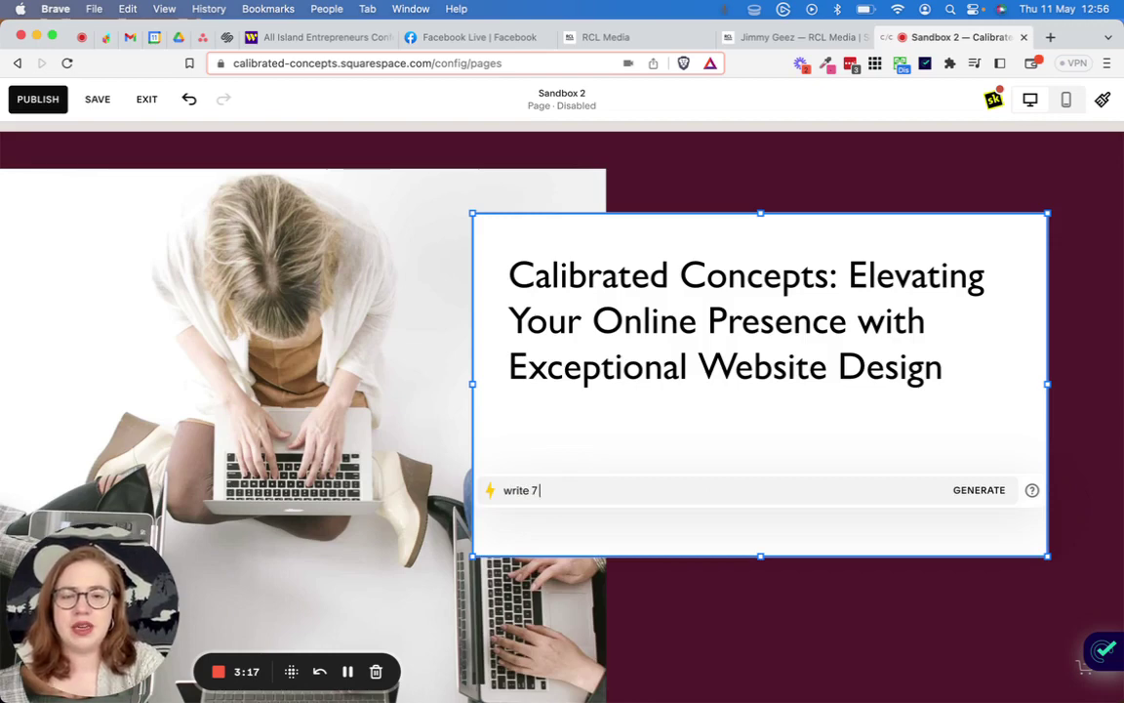
{"action": "type", "text": "questions and a"}
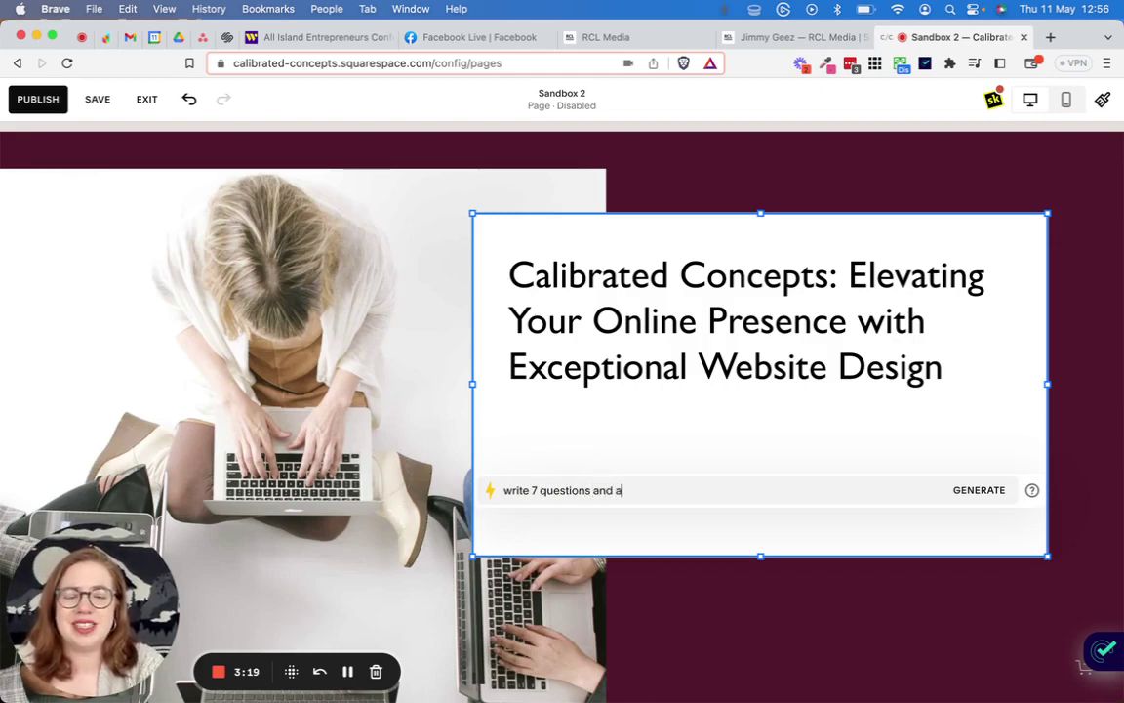
{"action": "type", "text": "nswers commonly rec"}
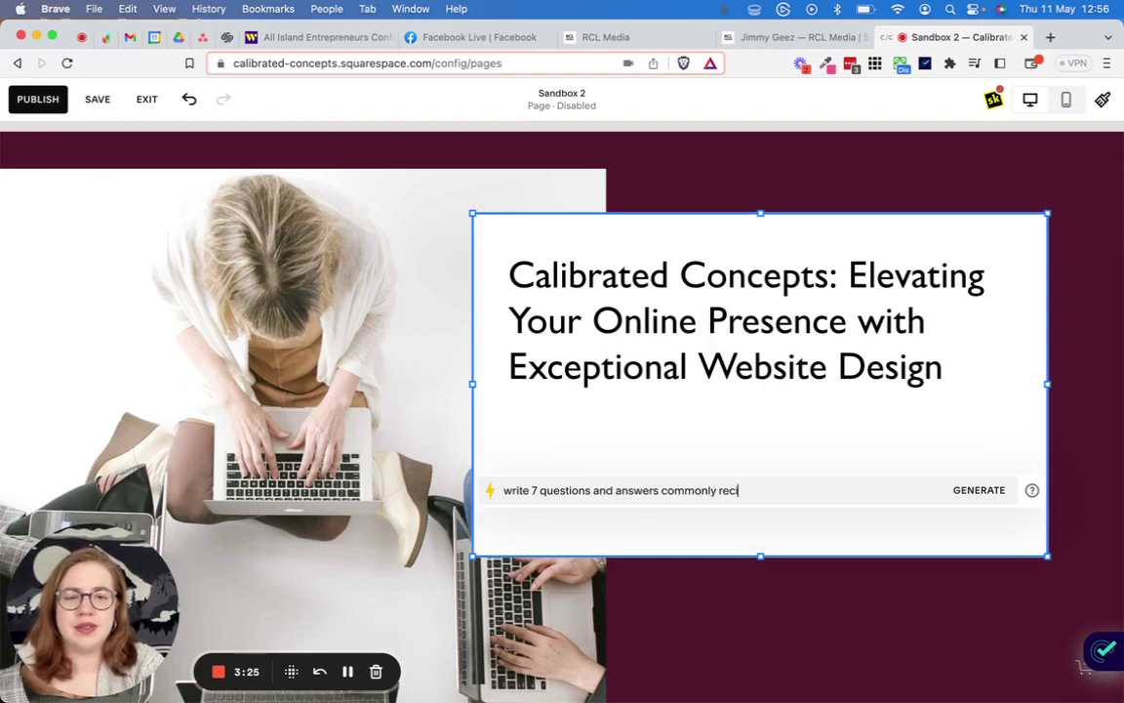
{"action": "type", "text": "eived by web designers"}
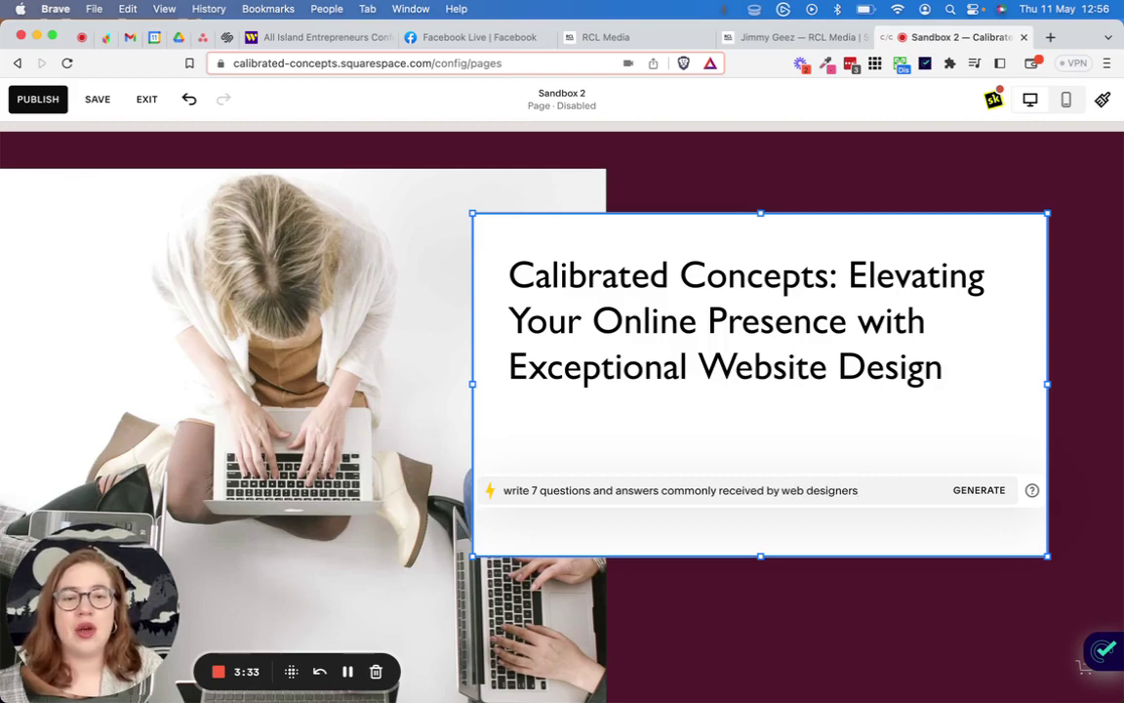
{"action": "key", "text": "Return"}
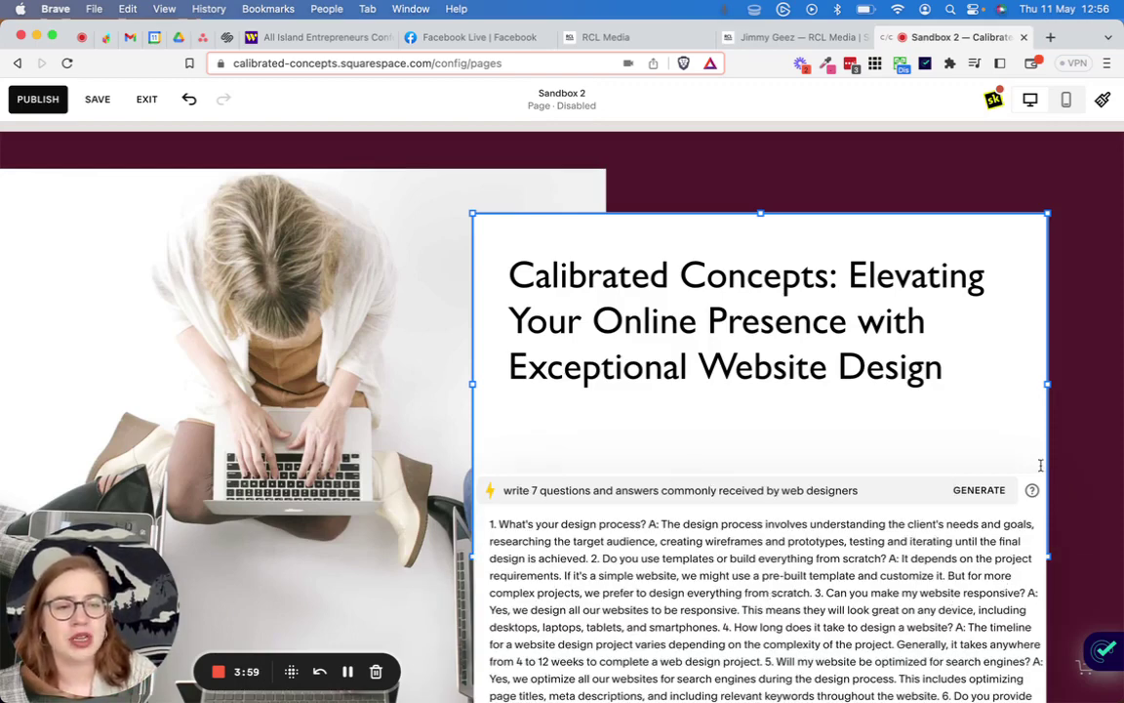
Insert the FAQ and split the first answer, question 2 and its answer into paragraphs
{"action": "scroll", "coordinate": [1010, 634], "scroll_direction": "down", "scroll_amount": 3}
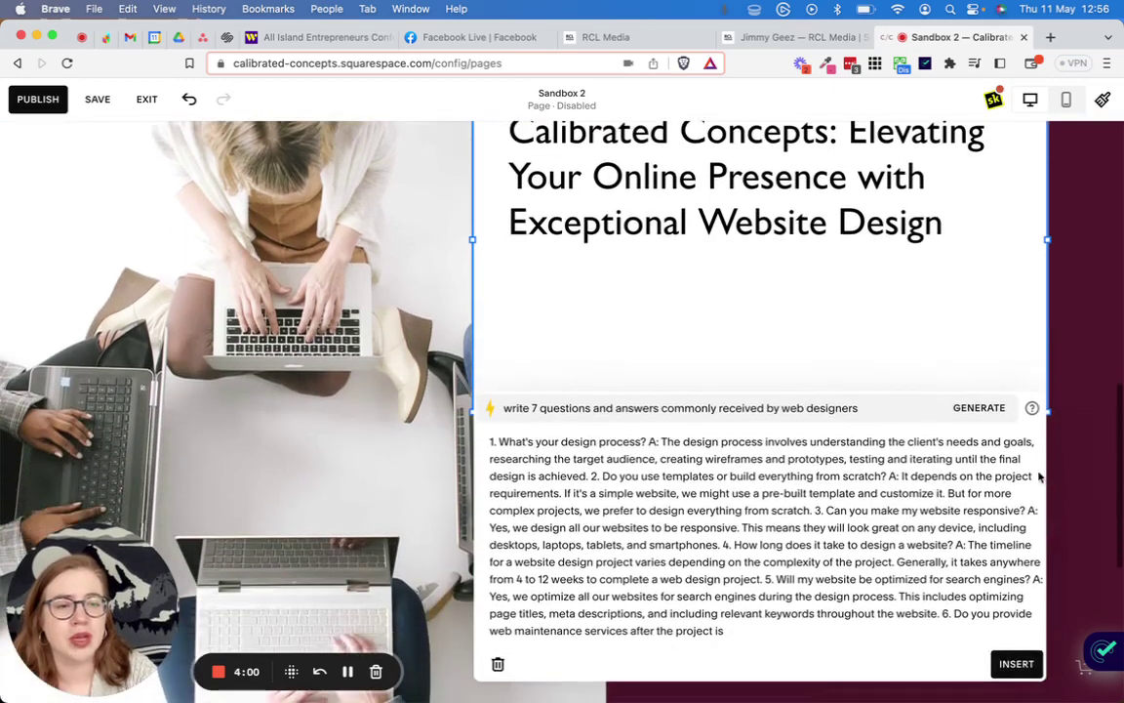
{"action": "left_click", "coordinate": [1014, 668]}
{"action": "scroll", "coordinate": [855, 400], "scroll_direction": "up", "scroll_amount": 1}
{"action": "left_click", "coordinate": [708, 268]}
{"action": "key", "text": "Return"}
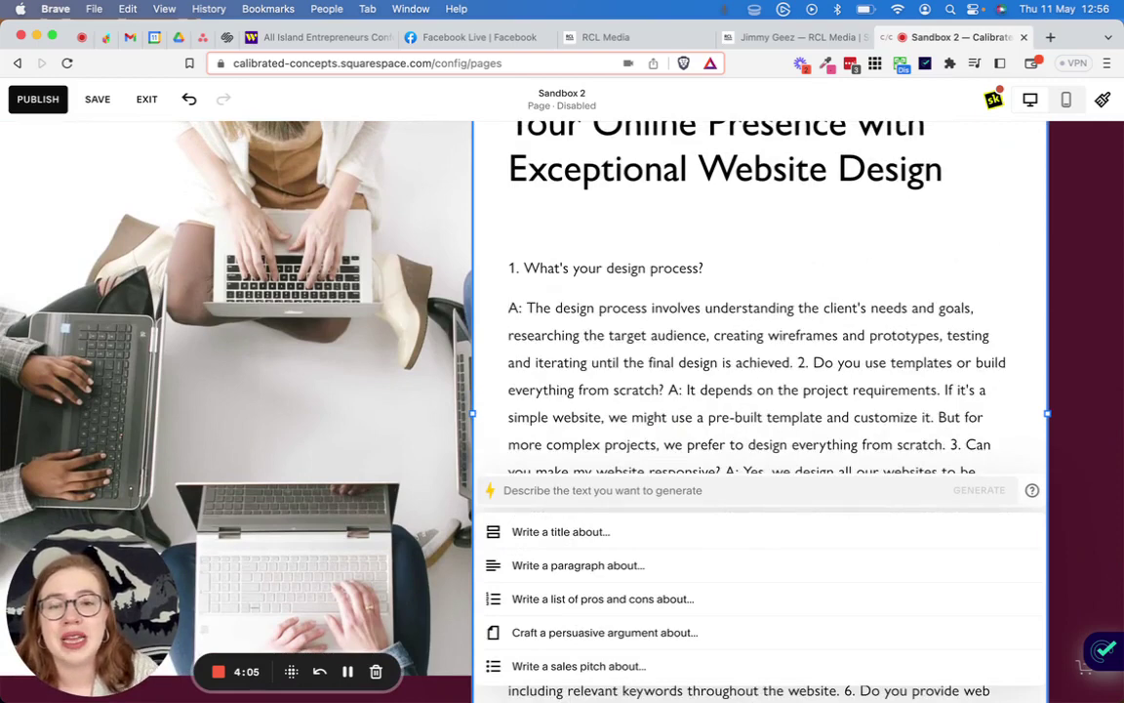
{"action": "left_click", "coordinate": [798, 362]}
{"action": "key", "text": "Return"}
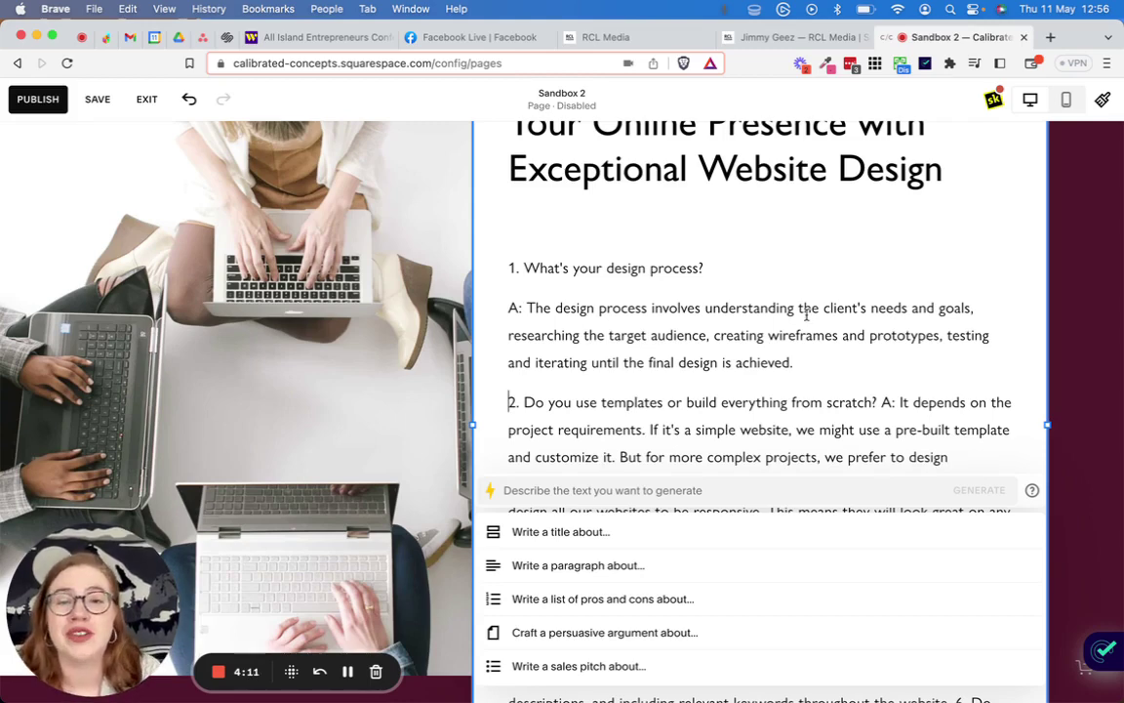
{"action": "left_click", "coordinate": [880, 402]}
{"action": "key", "text": "Return"}
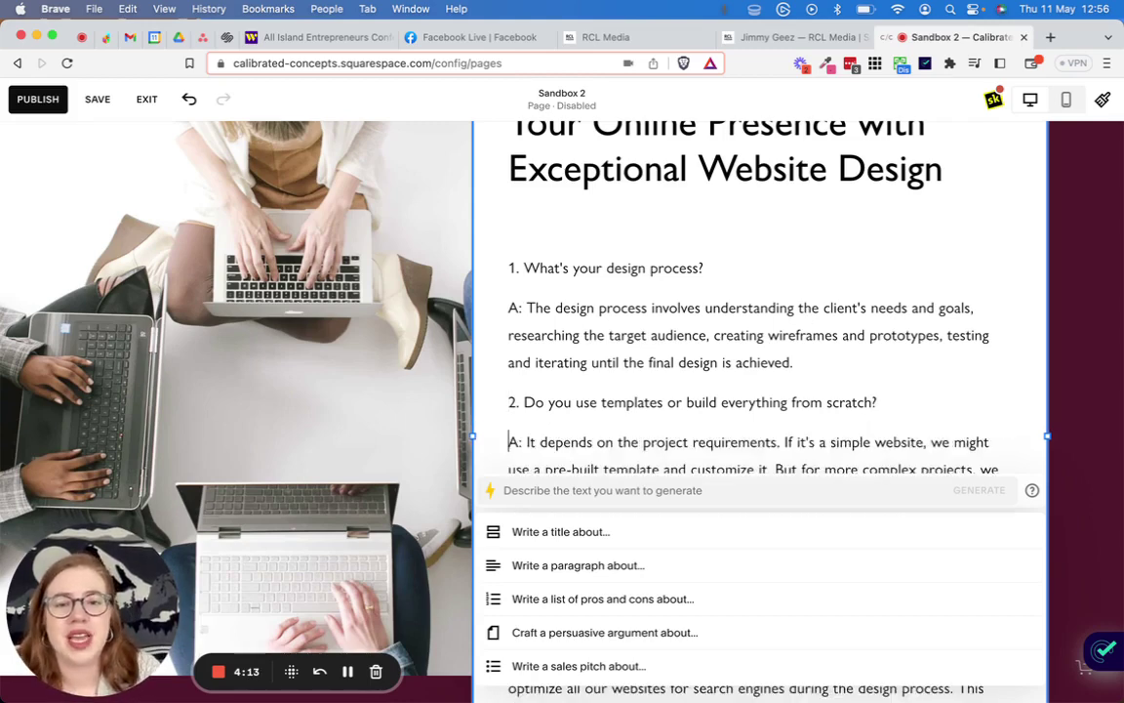
Split question 3 and its answer into separate paragraphs
{"action": "scroll", "coordinate": [759, 293], "scroll_direction": "down", "scroll_amount": 2}
{"action": "scroll", "coordinate": [759, 293], "scroll_direction": "down", "scroll_amount": 1}
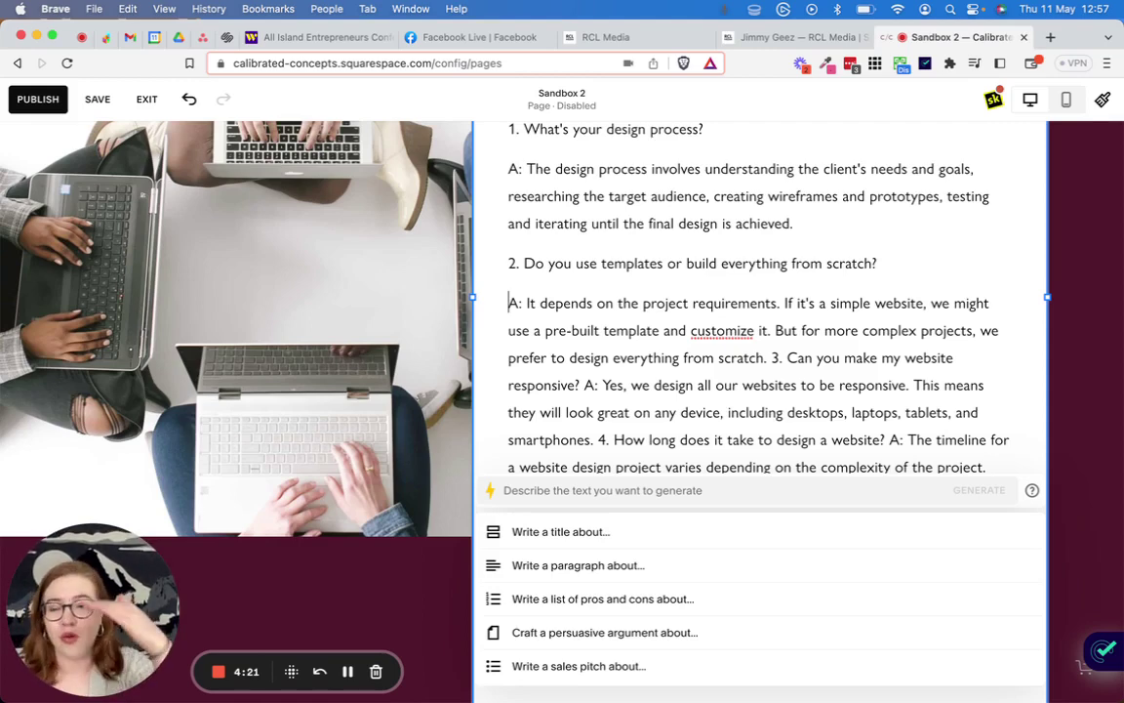
{"action": "left_click", "coordinate": [771, 358]}
{"action": "key", "text": "Return"}
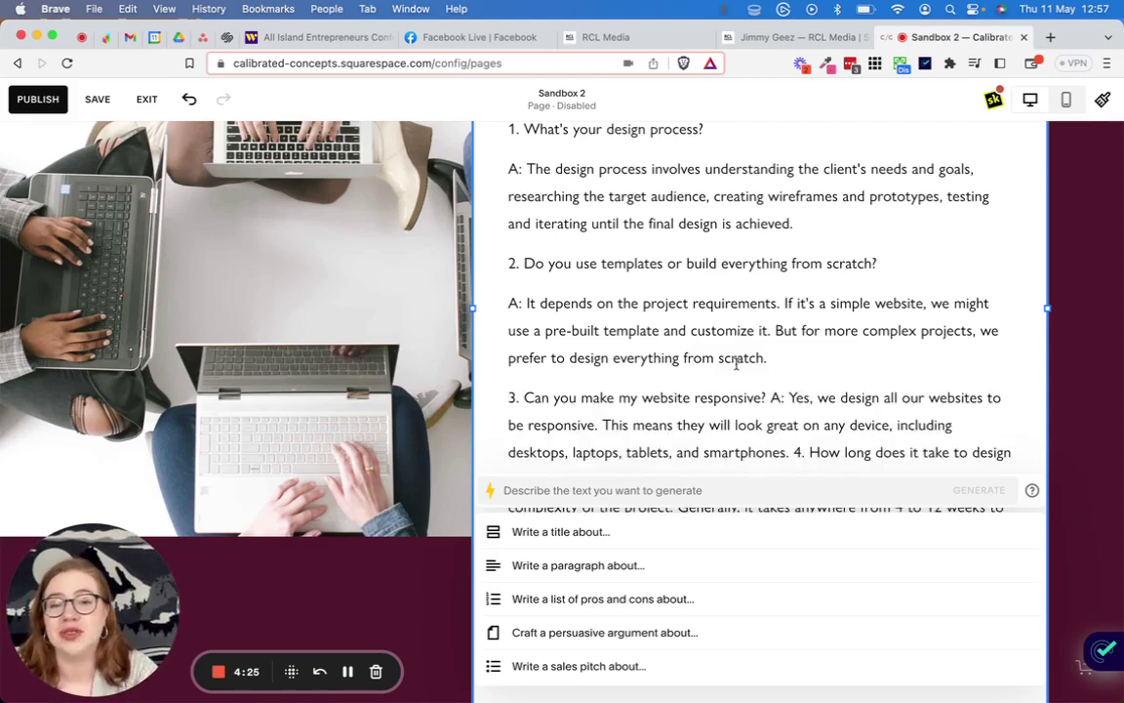
{"action": "left_click", "coordinate": [770, 397]}
{"action": "key", "text": "Return"}
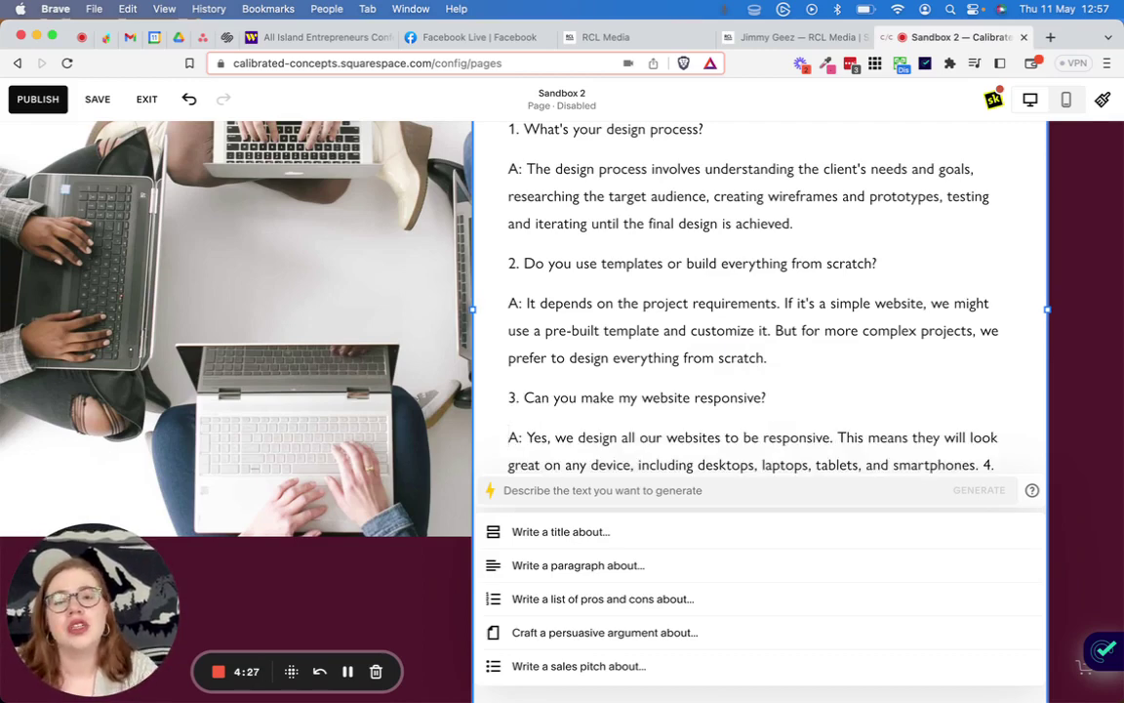
Break questions 4, 5 and 6 and the fourth and fifth answers into separate paragraphs
{"action": "scroll", "coordinate": [725, 469], "scroll_direction": "down", "scroll_amount": 2}
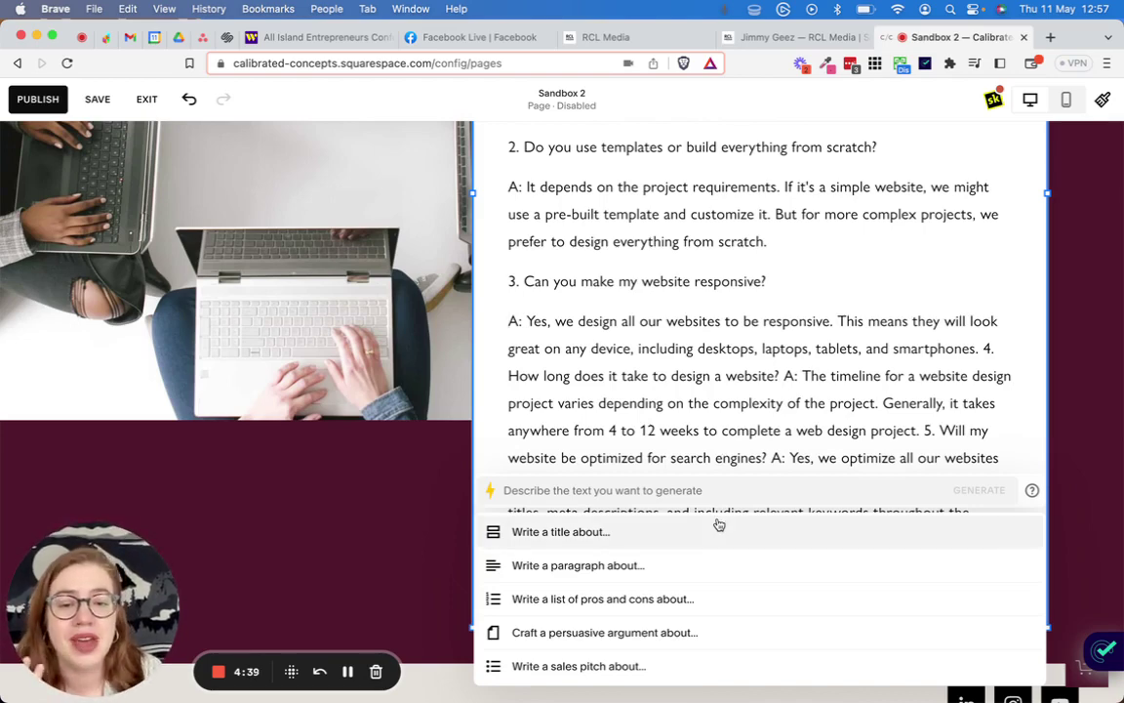
{"action": "scroll", "coordinate": [772, 420], "scroll_direction": "down", "scroll_amount": 2}
{"action": "scroll", "coordinate": [735, 417], "scroll_direction": "down", "scroll_amount": 2}
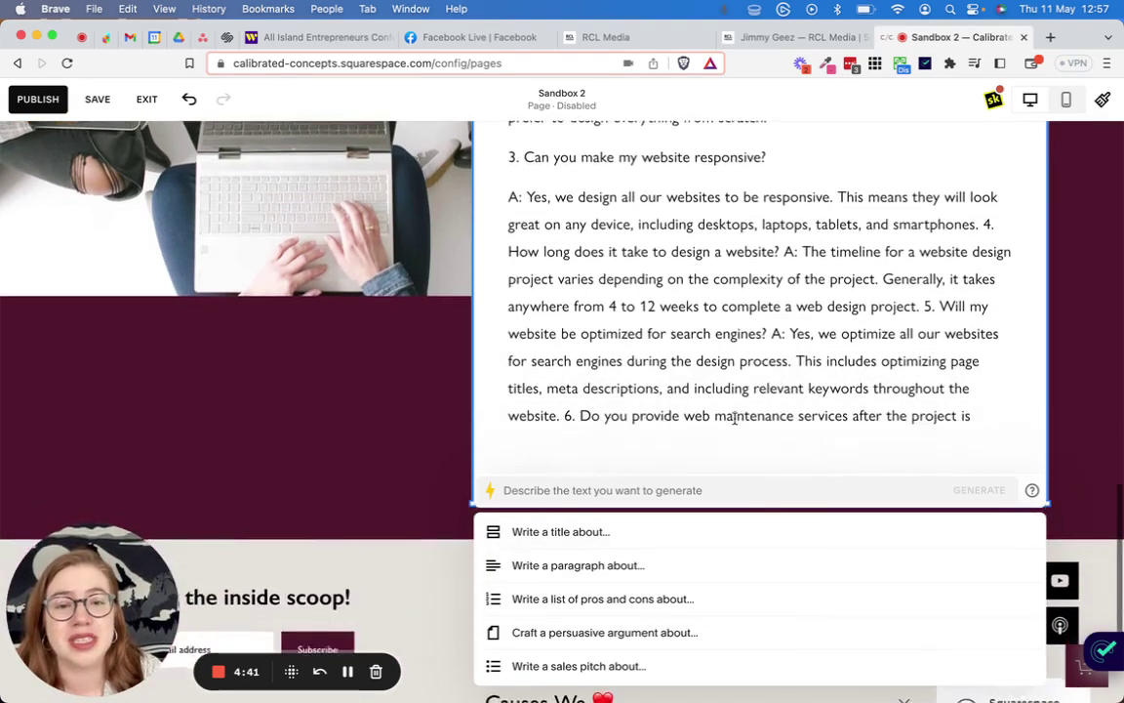
{"action": "left_click", "coordinate": [925, 295]}
{"action": "key", "text": "Return"}
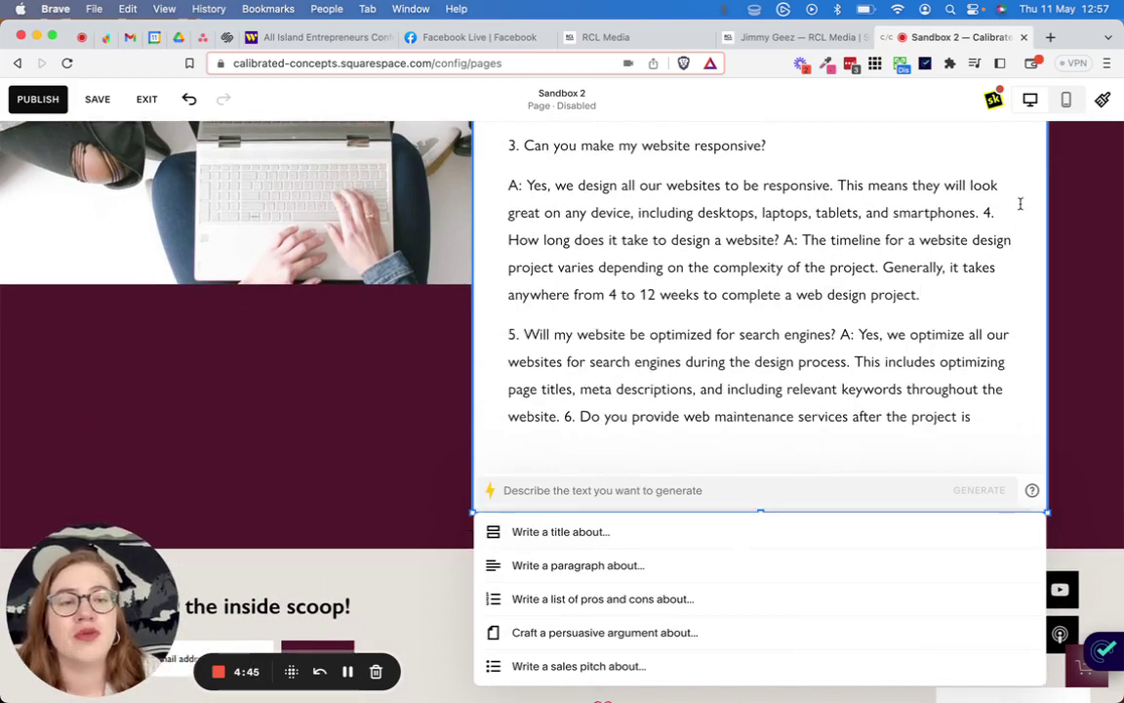
{"action": "left_click", "coordinate": [983, 212]}
{"action": "key", "text": "Return"}
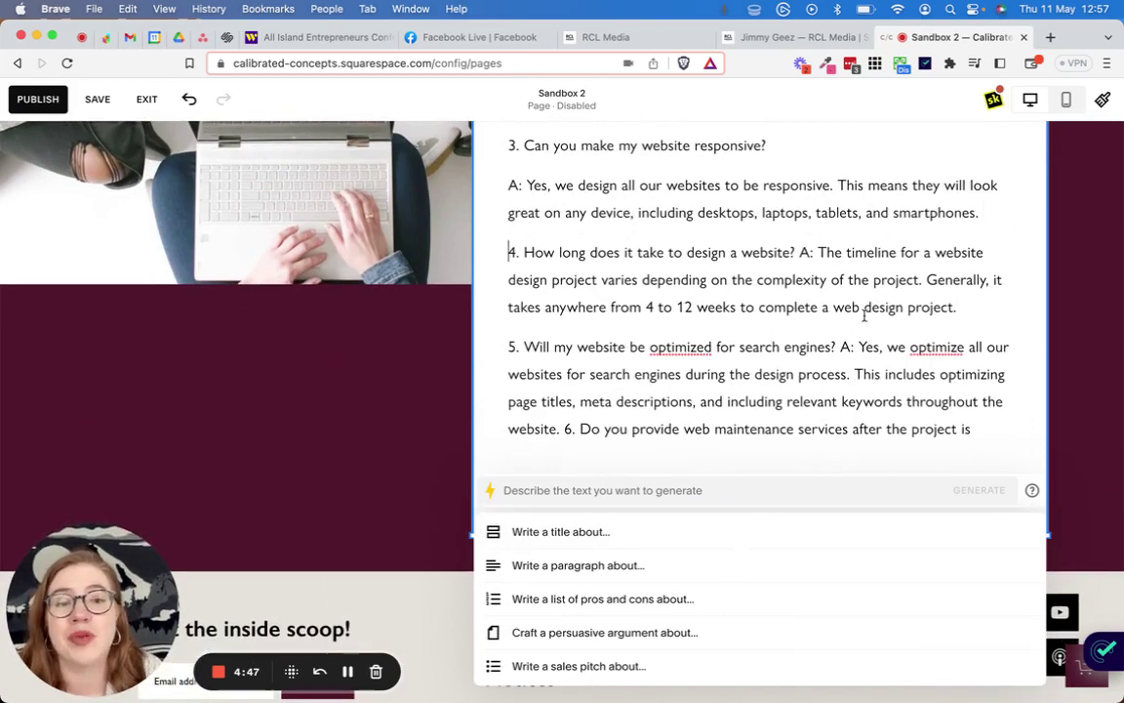
{"action": "left_click", "coordinate": [838, 346]}
{"action": "key", "text": "Return"}
{"action": "left_click", "coordinate": [799, 251]}
{"action": "key", "text": "Return"}
{"action": "scroll", "coordinate": [755, 404], "scroll_direction": "down", "scroll_amount": 2}
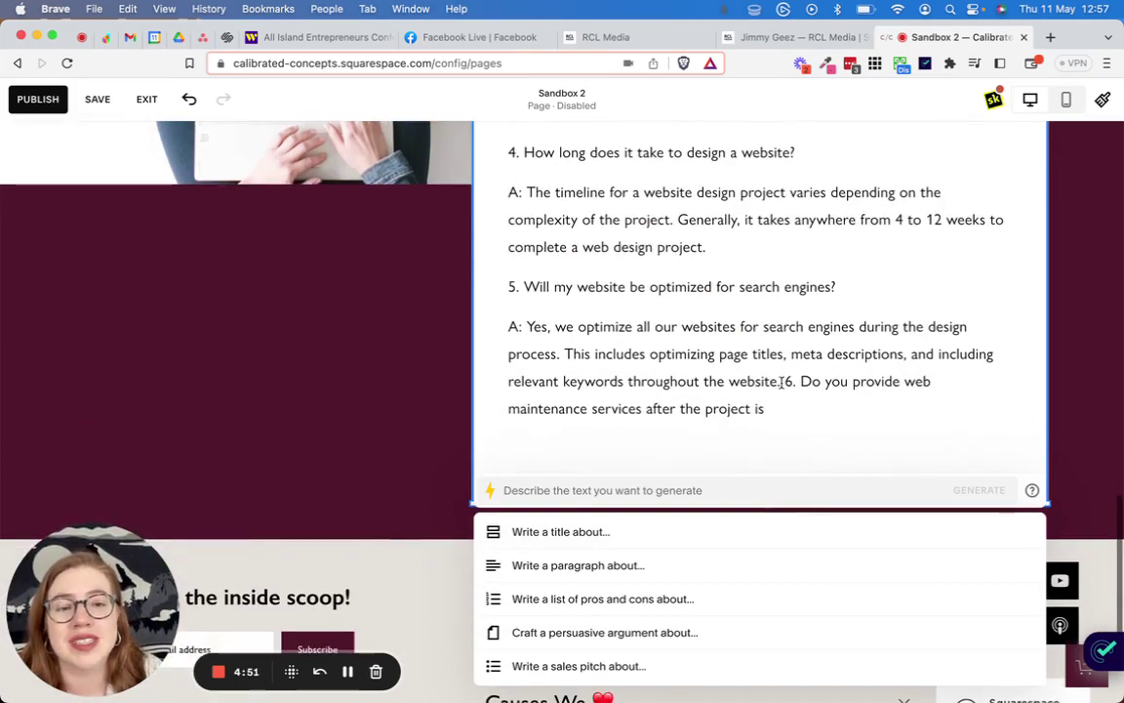
{"action": "left_click", "coordinate": [782, 382]}
{"action": "key", "text": "Return"}
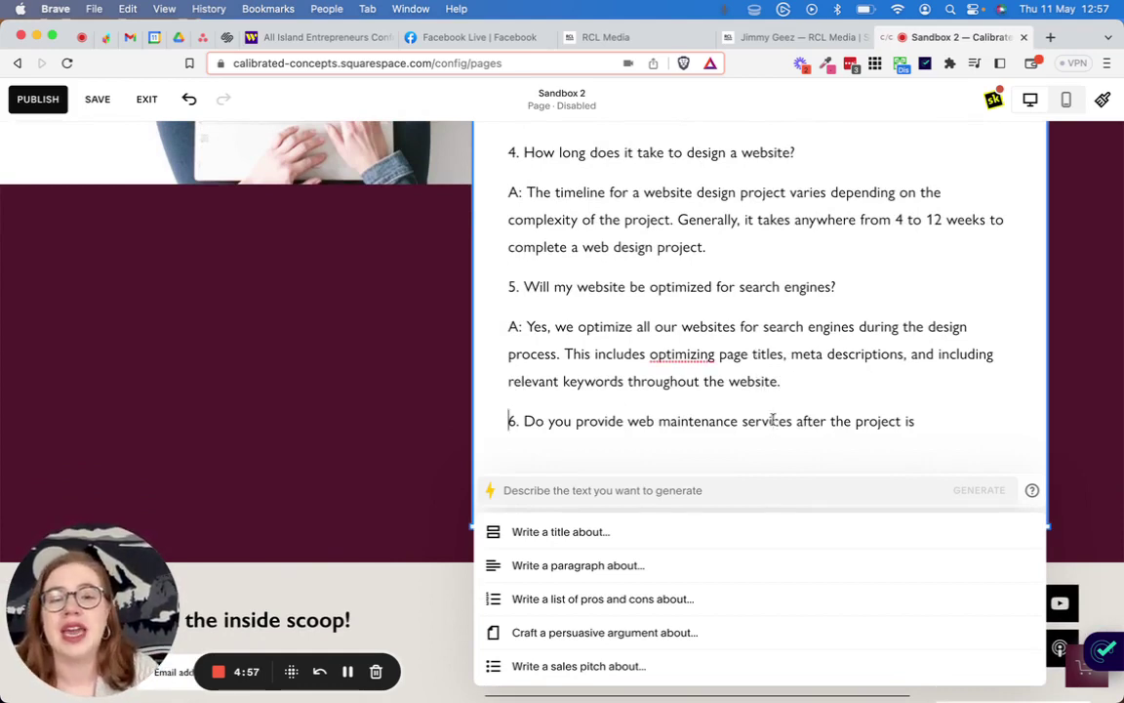
{"action": "triple_click", "coordinate": [772, 420]}
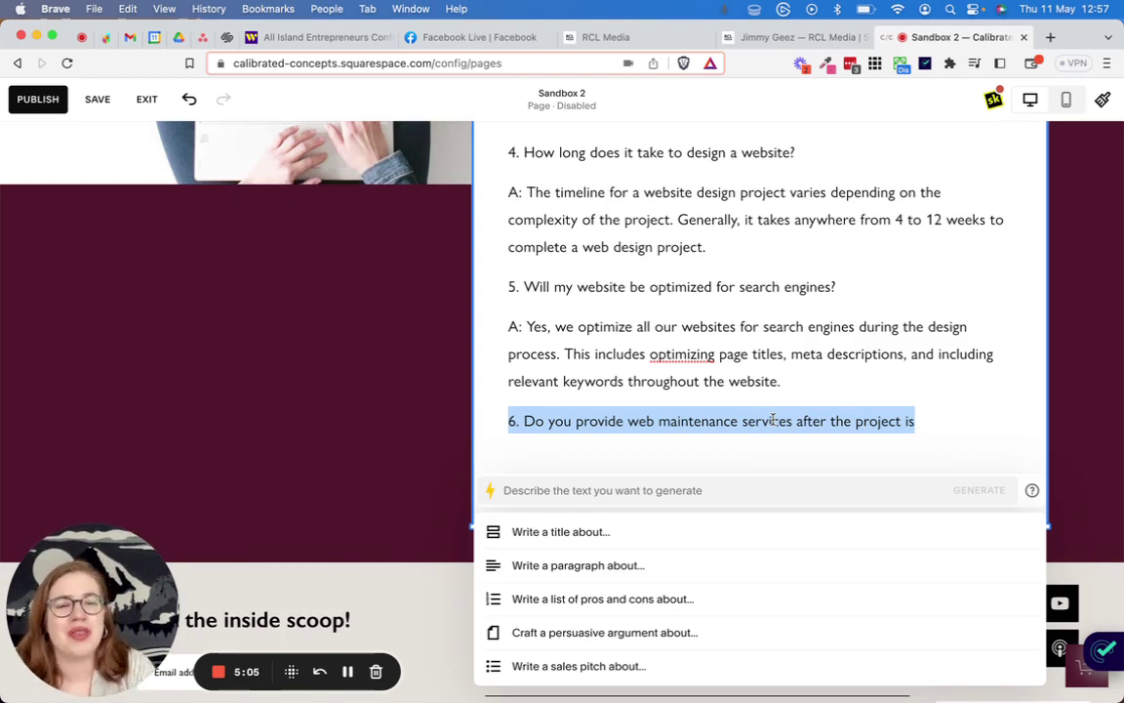
{"action": "key", "text": "Right"}
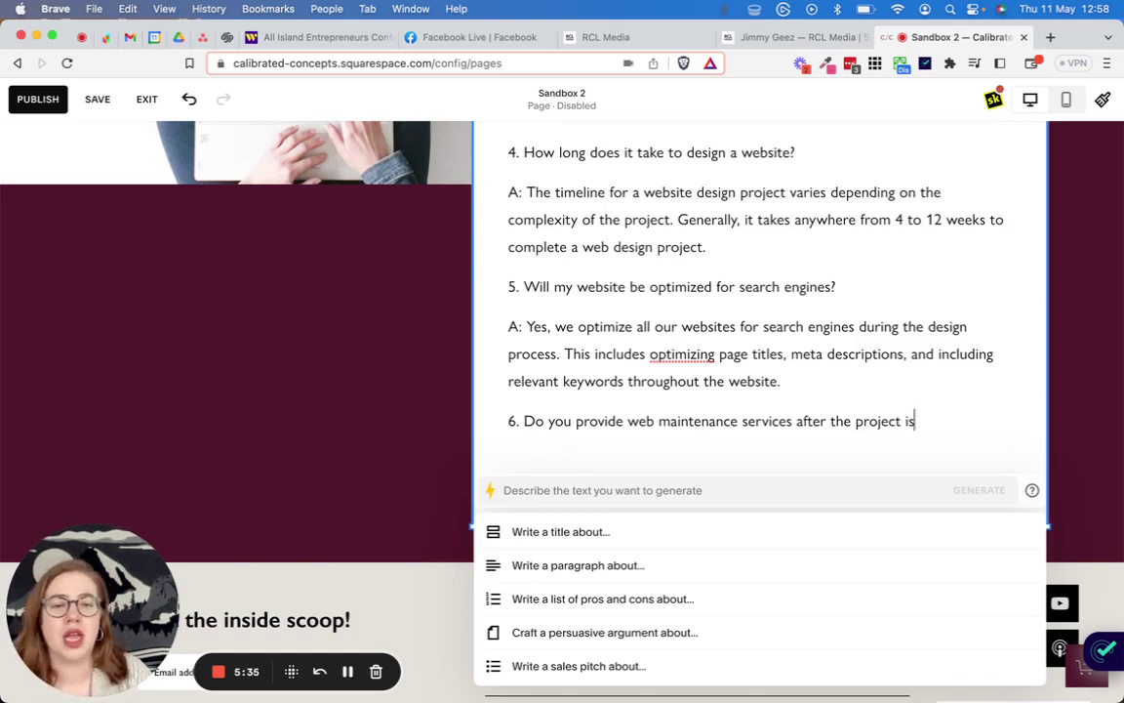
{"action": "scroll", "coordinate": [562, 293], "scroll_direction": "up", "scroll_amount": 3}
{"action": "scroll", "coordinate": [813, 223], "scroll_direction": "up", "scroll_amount": 1}
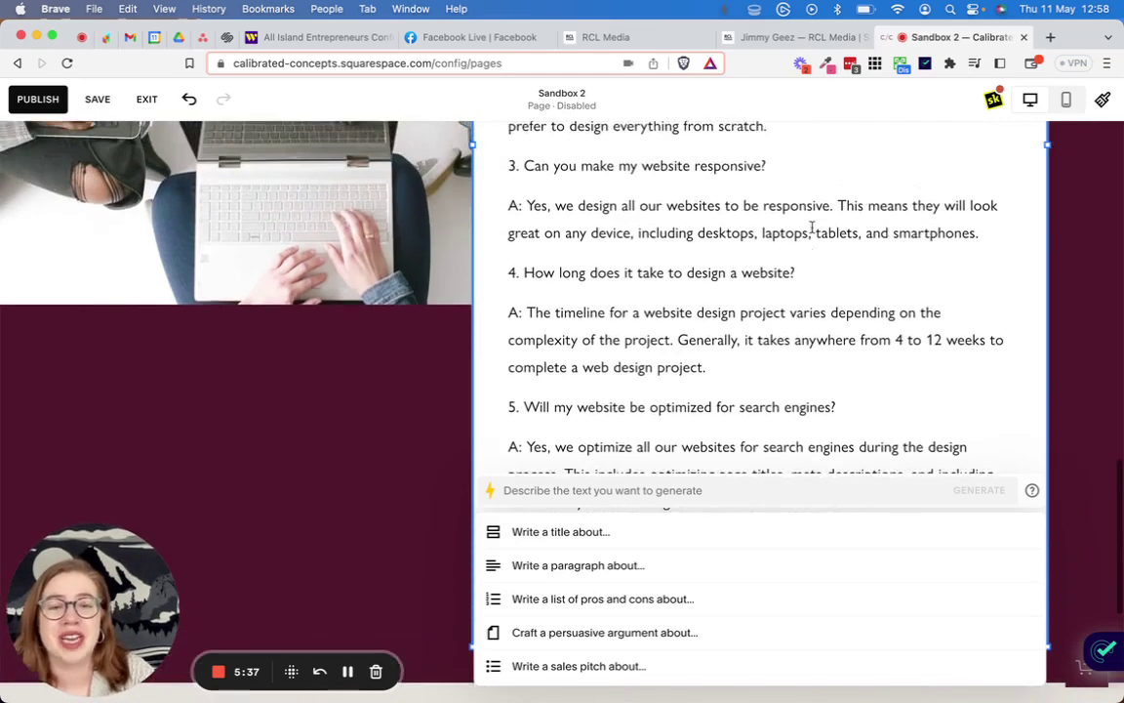
{"action": "scroll", "coordinate": [812, 223], "scroll_direction": "up", "scroll_amount": 4}
{"action": "scroll", "coordinate": [812, 224], "scroll_direction": "up", "scroll_amount": 1}
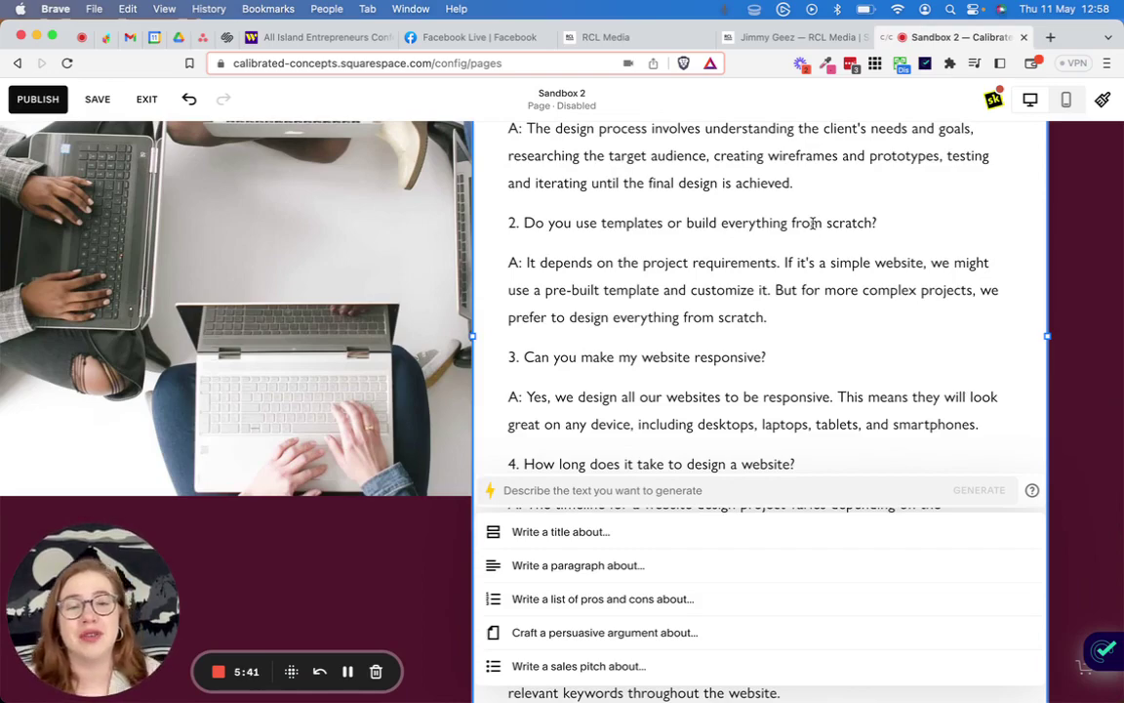
{"action": "scroll", "coordinate": [812, 224], "scroll_direction": "up", "scroll_amount": 5}
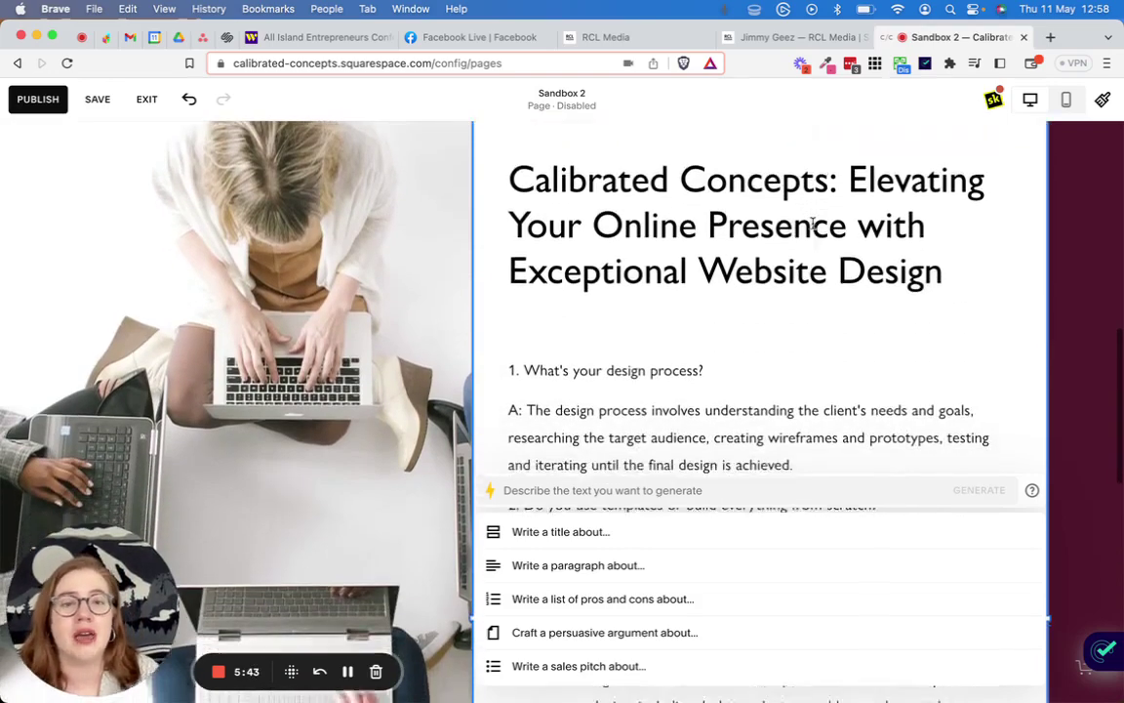
{"action": "scroll", "coordinate": [812, 223], "scroll_direction": "down", "scroll_amount": 4}
{"action": "scroll", "coordinate": [813, 223], "scroll_direction": "down", "scroll_amount": 6}
{"action": "scroll", "coordinate": [812, 224], "scroll_direction": "down", "scroll_amount": 4}
{"action": "scroll", "coordinate": [812, 224], "scroll_direction": "down", "scroll_amount": 4}
{"action": "scroll", "coordinate": [812, 224], "scroll_direction": "down", "scroll_amount": 3}
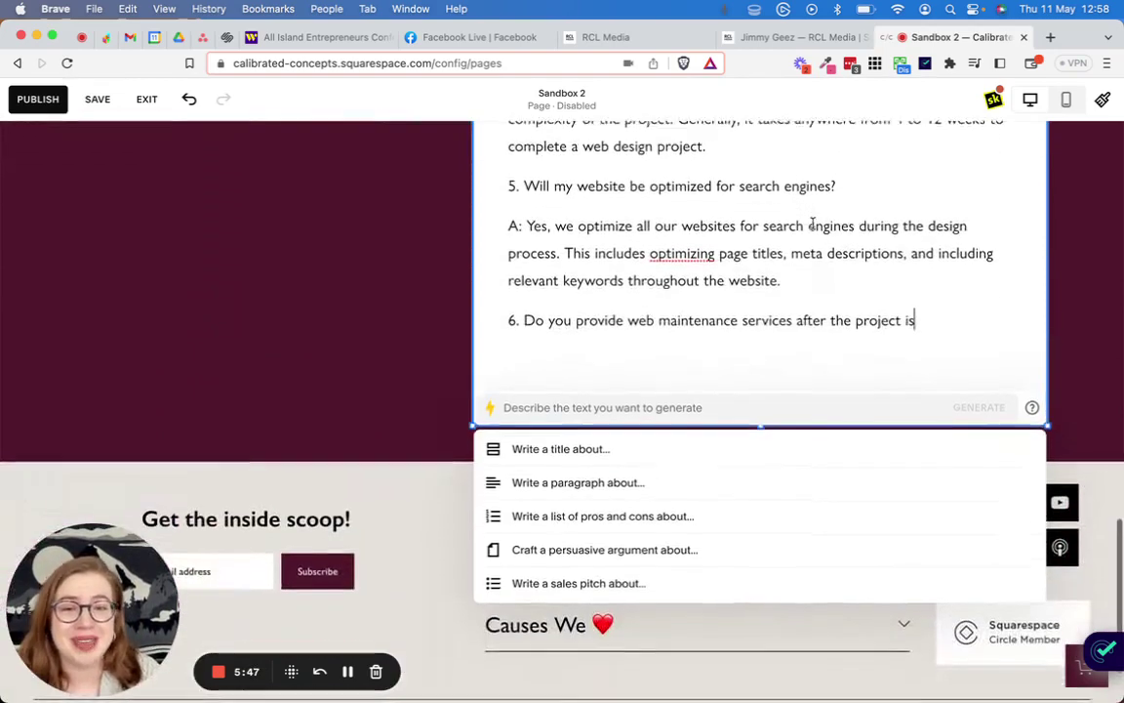
{"action": "scroll", "coordinate": [812, 223], "scroll_direction": "down", "scroll_amount": 1}
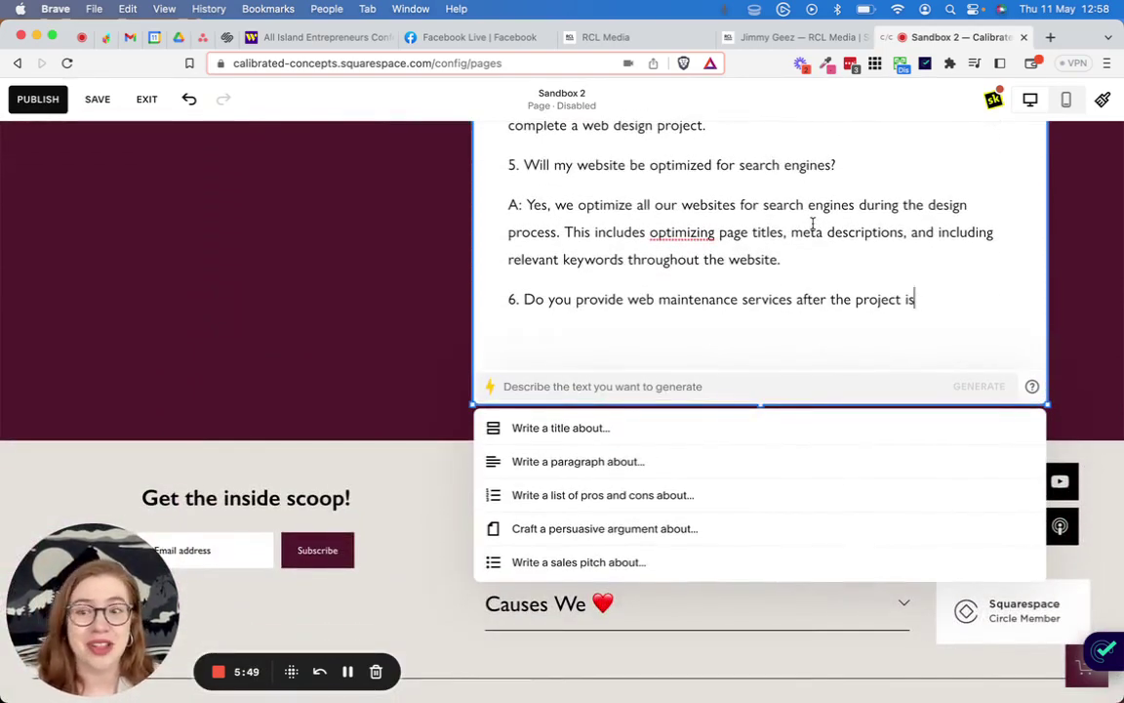